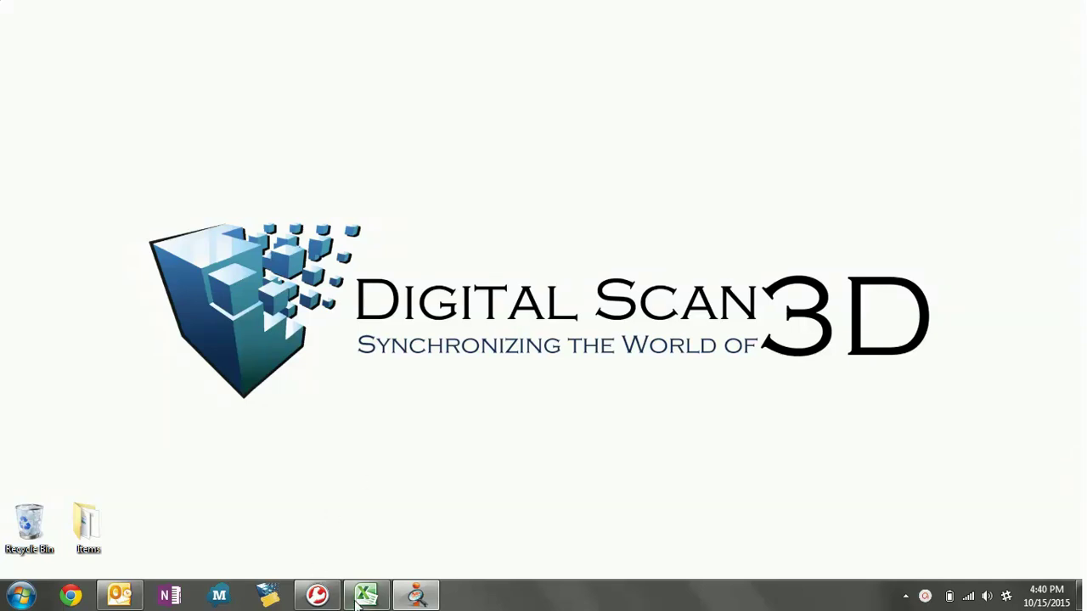
Restore the PolyWorks IMInspect window showing the imblock project from the taskbar
left_click(416, 594)
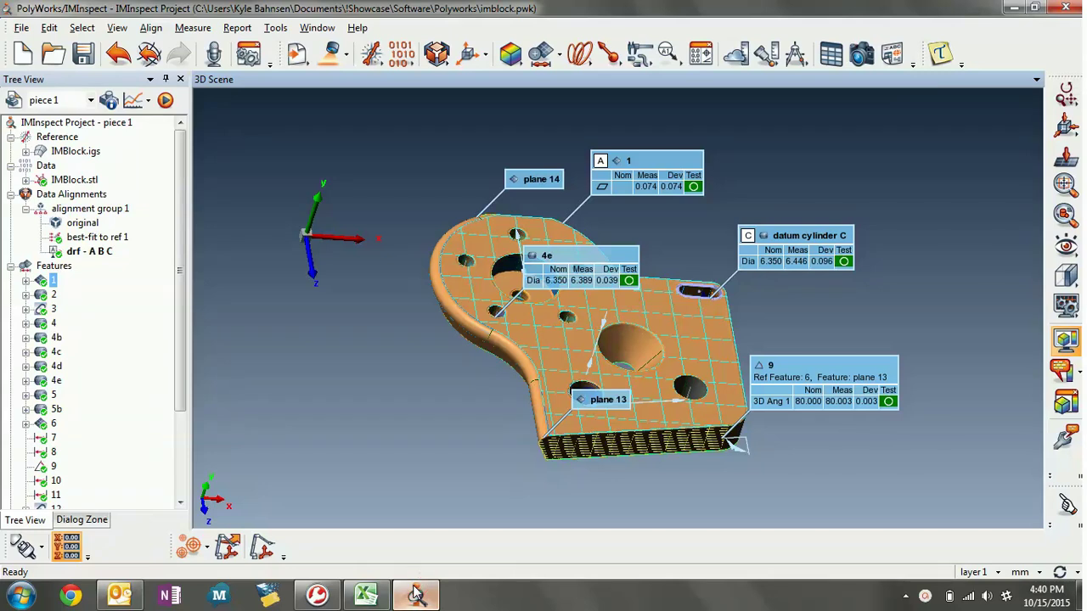
Rotate the block to edge-on and side views and browse the Tree View features
mouse_move(718, 378)
left_mouse_down()
mouse_move(643, 315)
mouse_move(807, 406)
mouse_move(623, 255)
mouse_move(539, 287)
mouse_move(640, 316)
left_mouse_up()
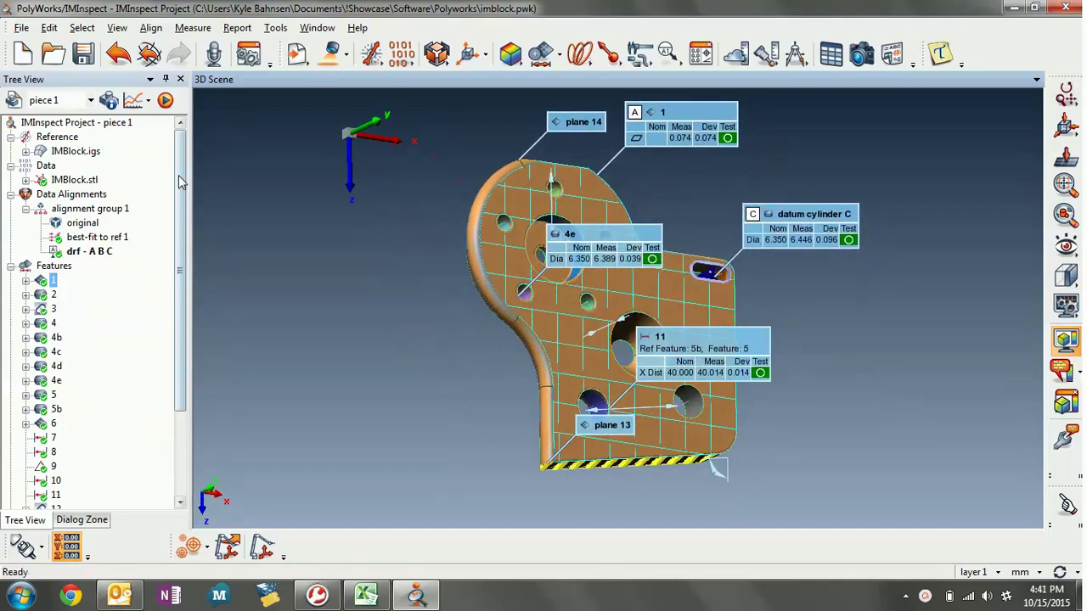
scroll(168, 295, "down", 3)
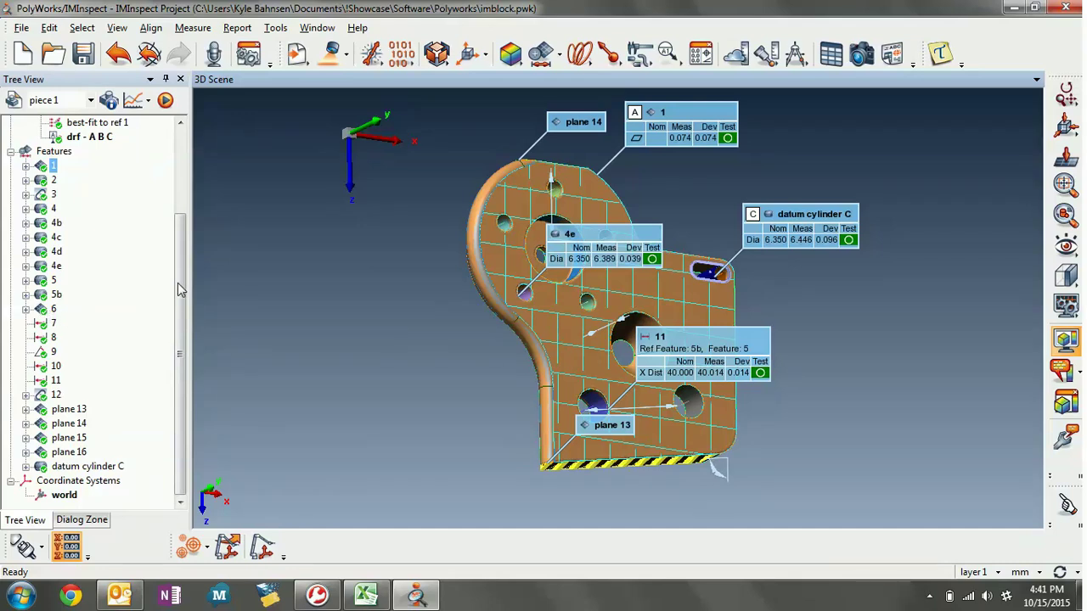
left_click_drag(182, 290, 178, 190)
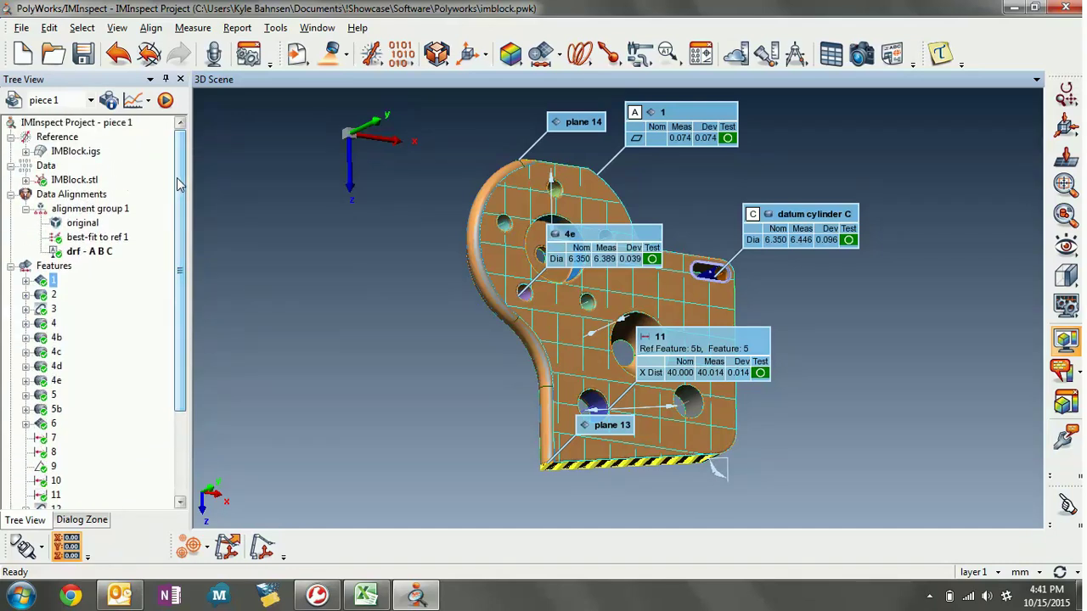
double_click(90, 253)
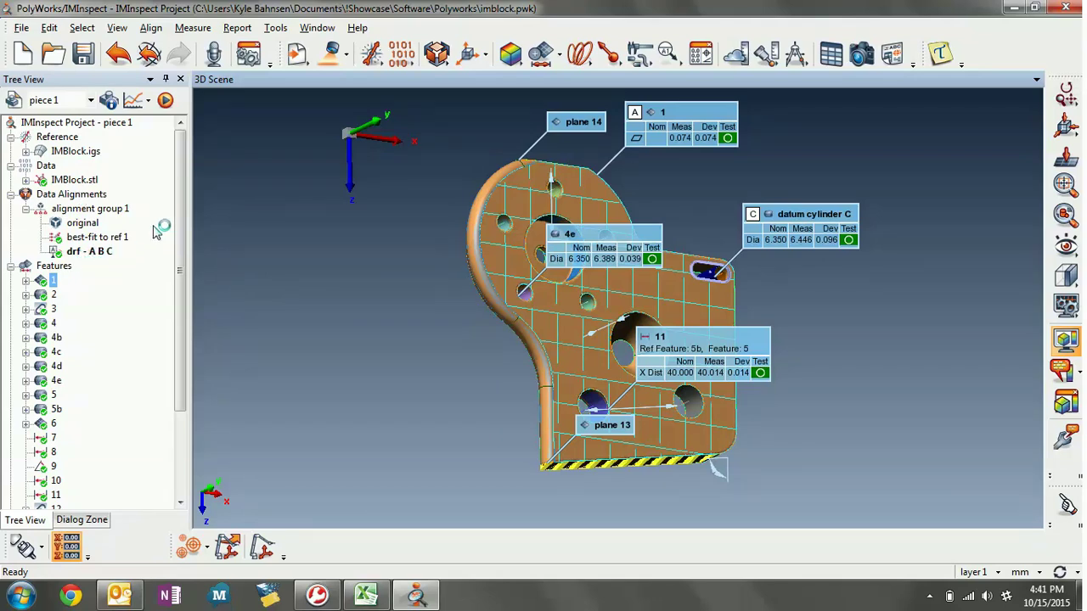
left_click_drag(548, 313, 369, 297)
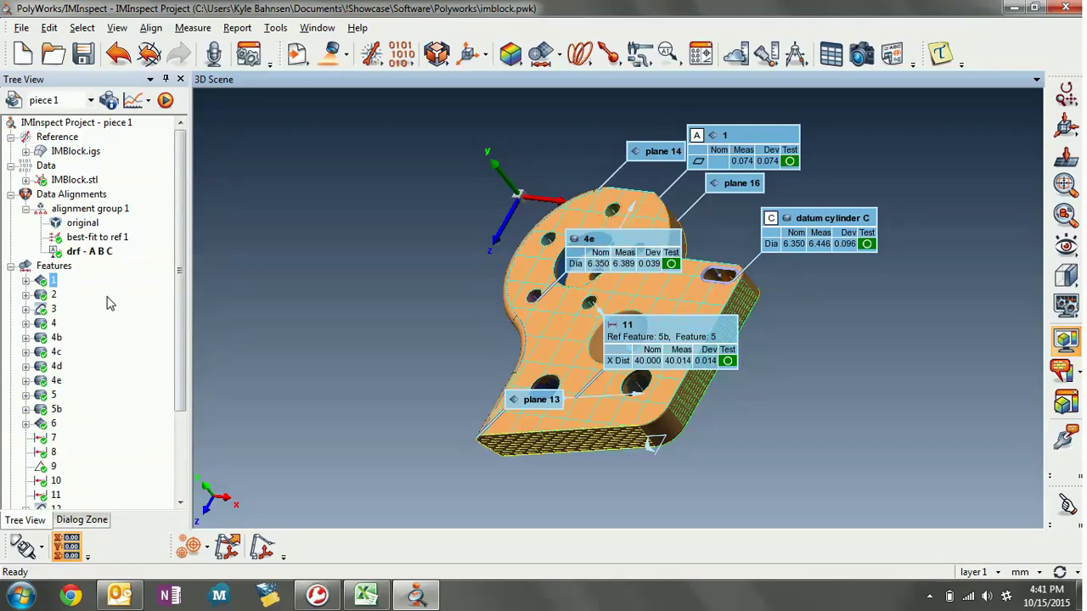
left_click_drag(620, 336, 475, 281)
Hide all feature annotations and toggle the IMBlock.stl mesh and IMBlock.igs CAD part
middle_click(52, 267)
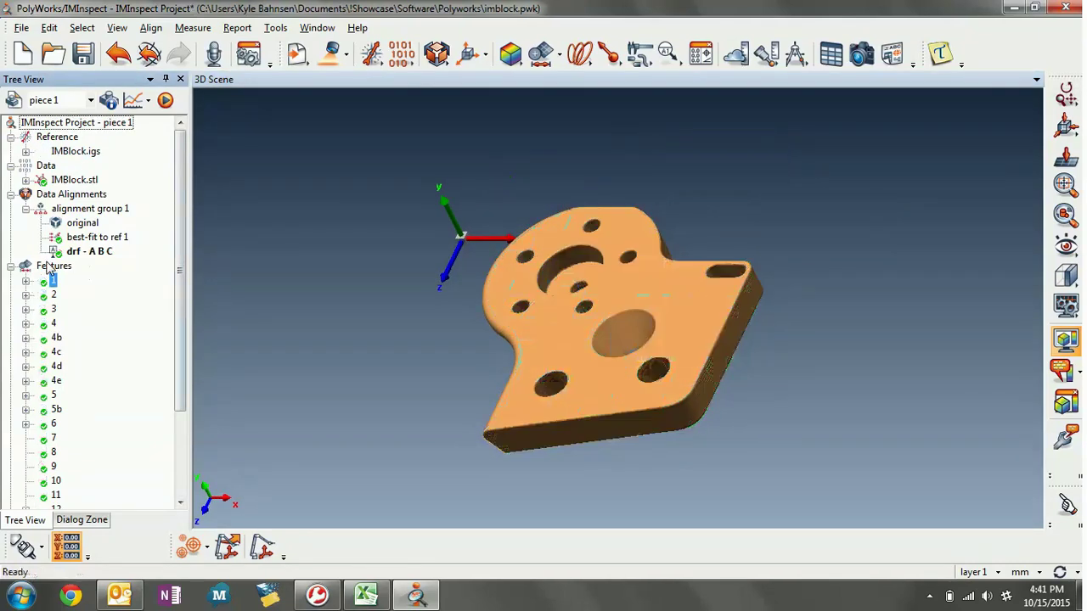
left_click_drag(692, 374, 760, 338)
middle_click(79, 178)
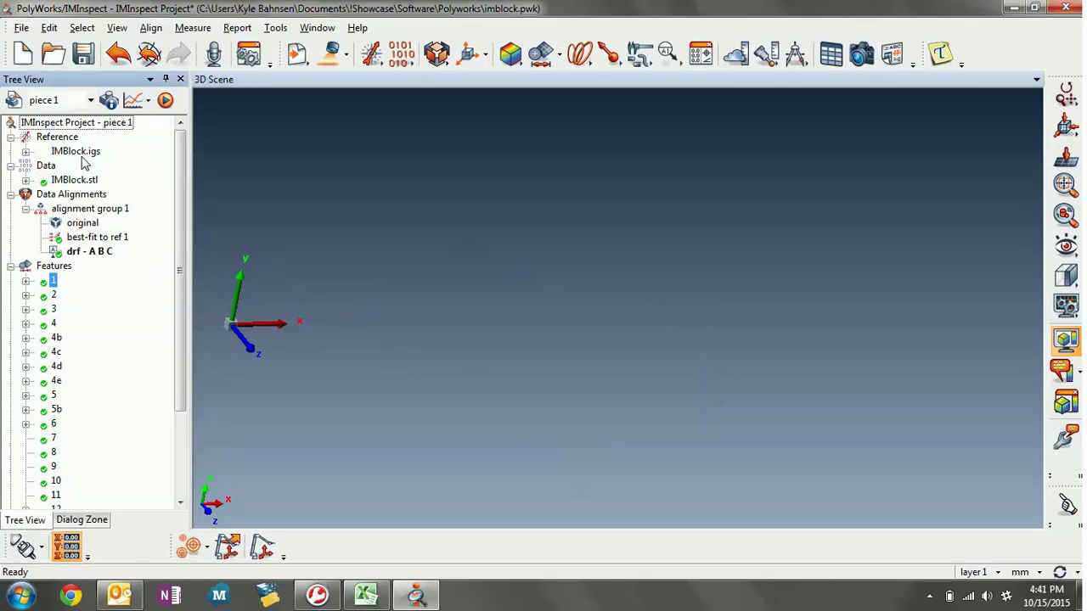
middle_click(82, 153)
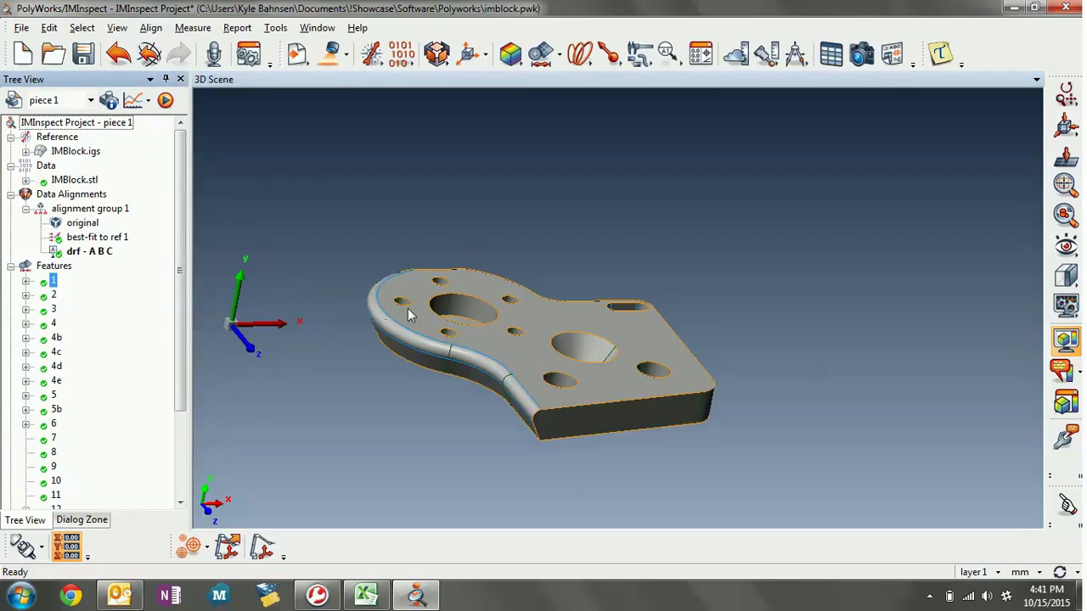
middle_click(96, 180)
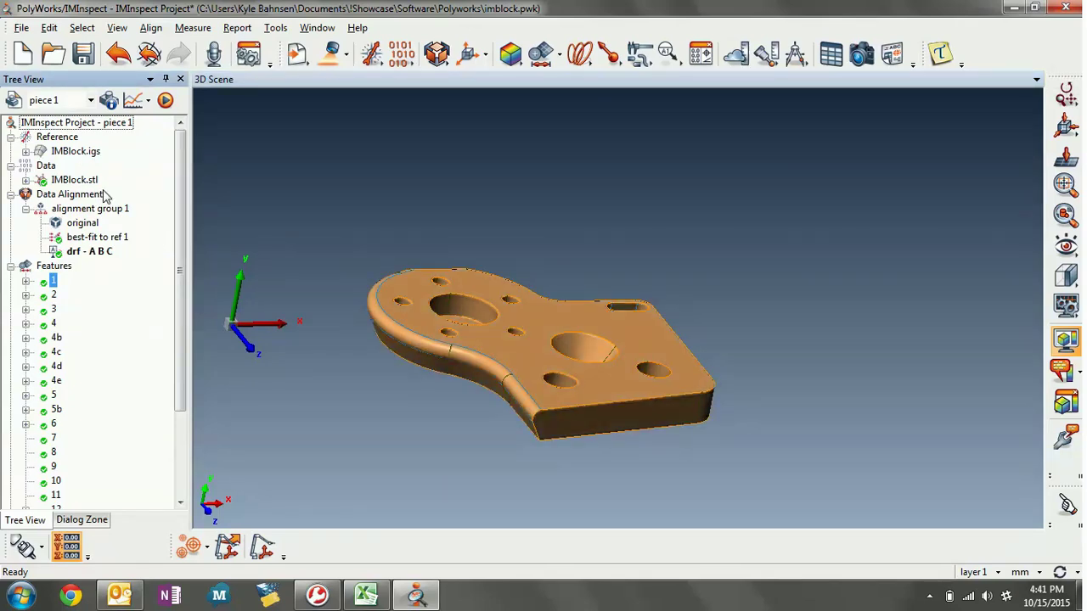
Show features 1, 2 and datum cylinder C, viewing the callouts from below and top-down
middle_click(53, 280)
middle_click(53, 295)
scroll(187, 228, "down", 3)
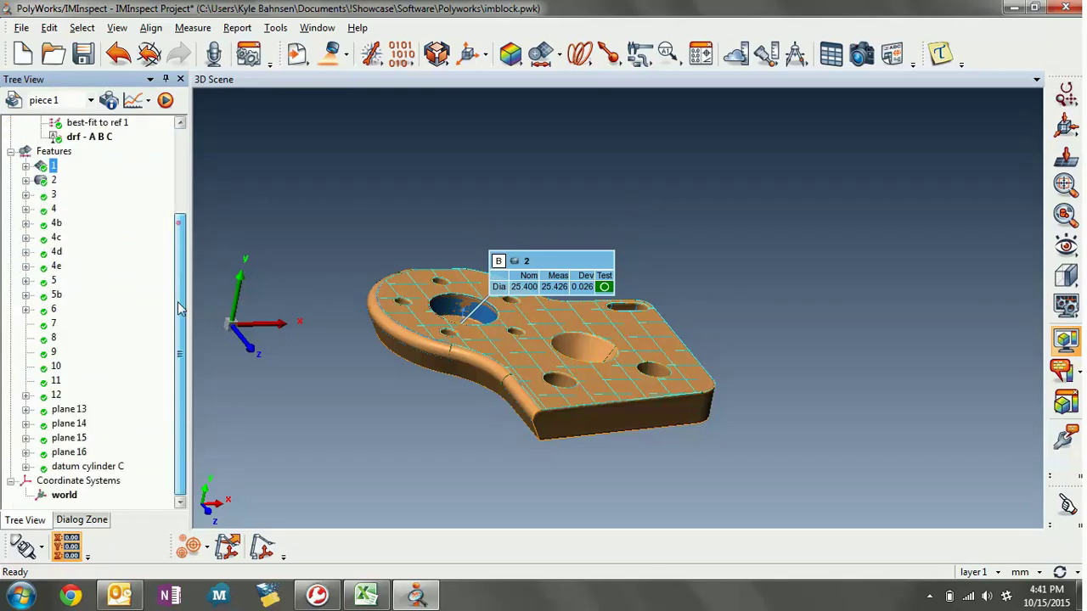
middle_click(119, 466)
mouse_move(391, 385)
left_mouse_down()
mouse_move(410, 409)
mouse_move(475, 424)
mouse_move(509, 399)
mouse_move(521, 329)
mouse_move(548, 413)
mouse_move(521, 267)
mouse_move(534, 347)
mouse_move(513, 396)
left_mouse_up()
middle_click_drag(513, 396, 522, 450)
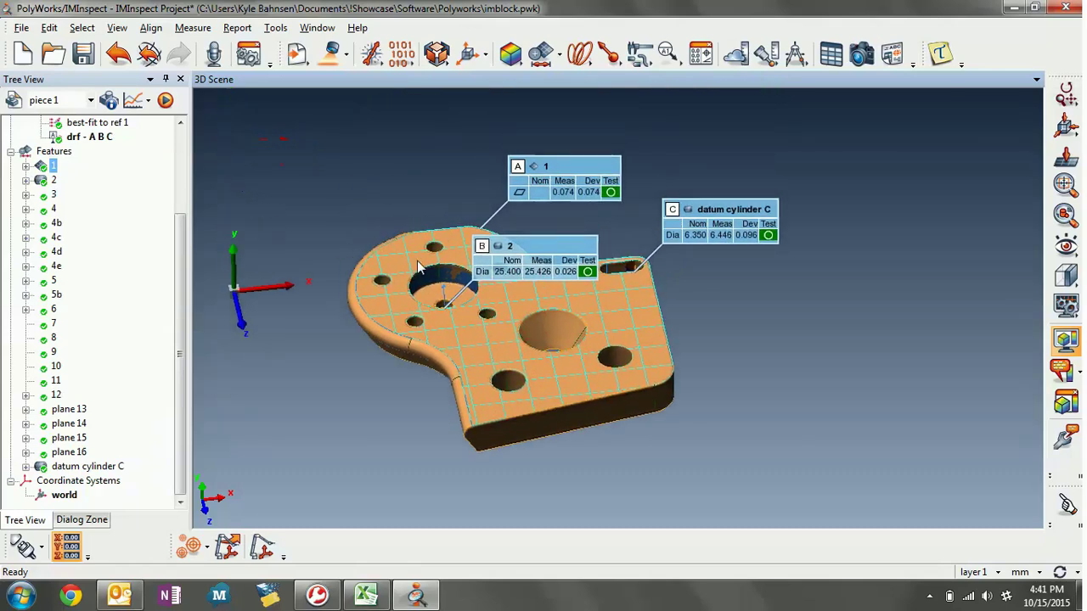
mouse_move(514, 277)
left_mouse_down()
mouse_move(606, 322)
mouse_move(611, 360)
mouse_move(590, 292)
left_mouse_up()
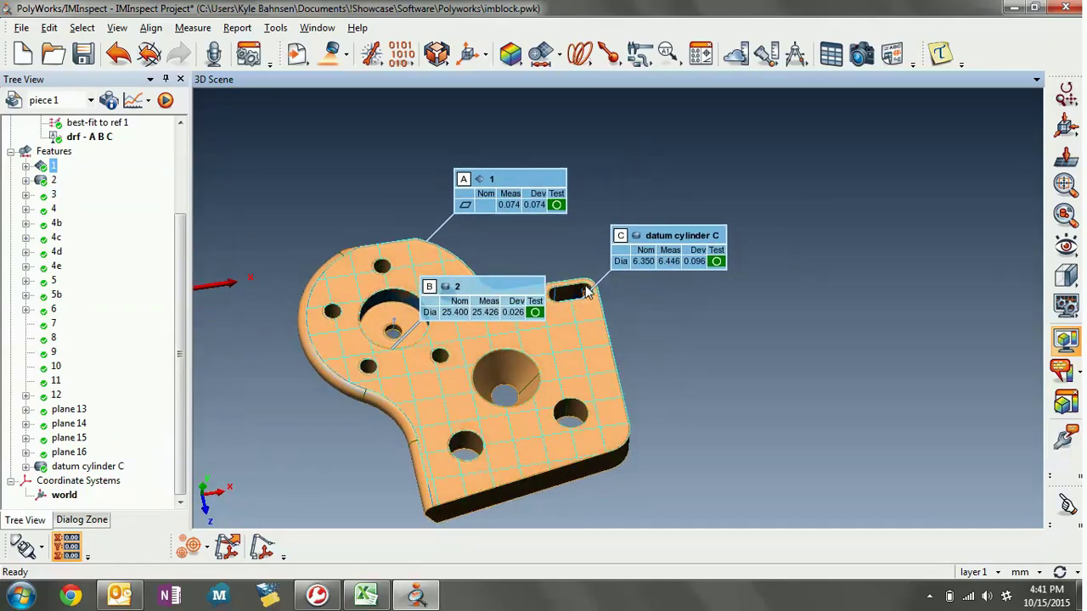
middle_click_drag(595, 291, 684, 291)
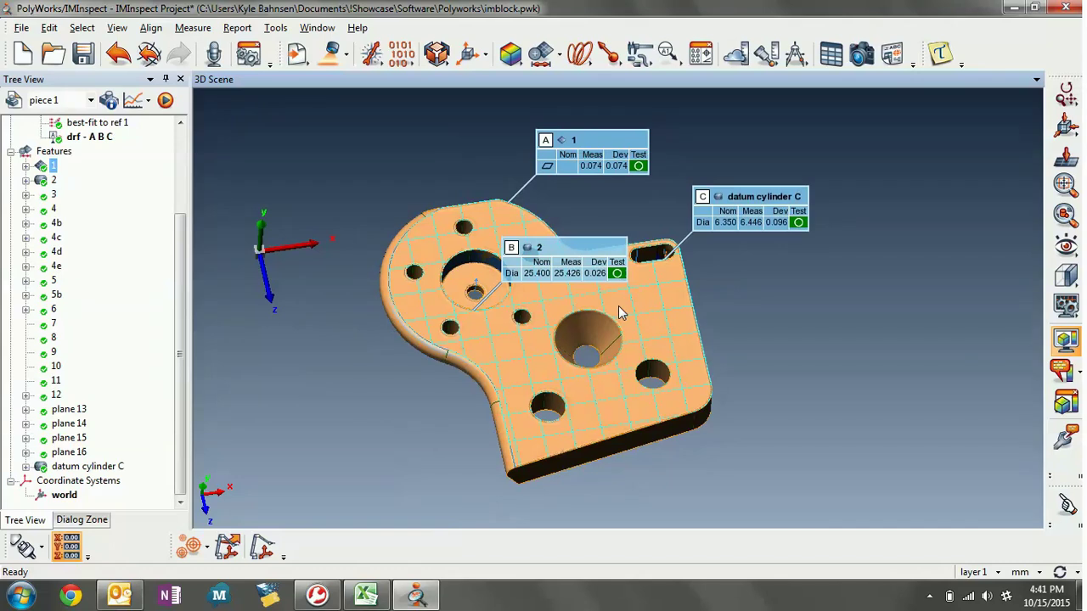
mouse_move(440, 56)
left_click_drag(186, 260, 175, 162)
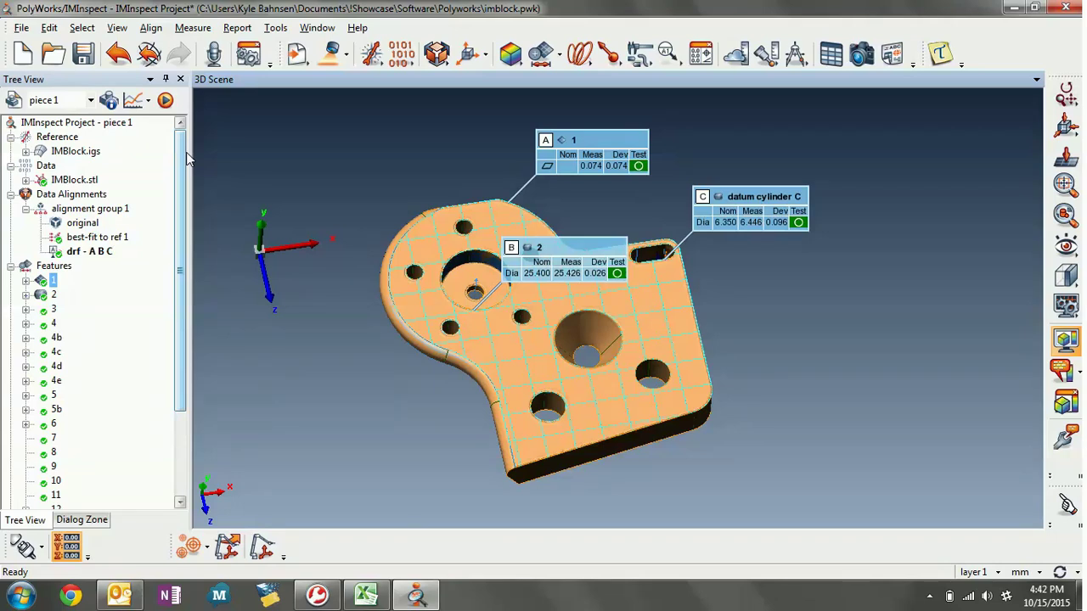
left_click(54, 266)
mouse_move(550, 315)
left_mouse_down()
mouse_move(556, 266)
mouse_move(561, 365)
mouse_move(651, 315)
mouse_move(635, 346)
mouse_move(475, 314)
left_mouse_up()
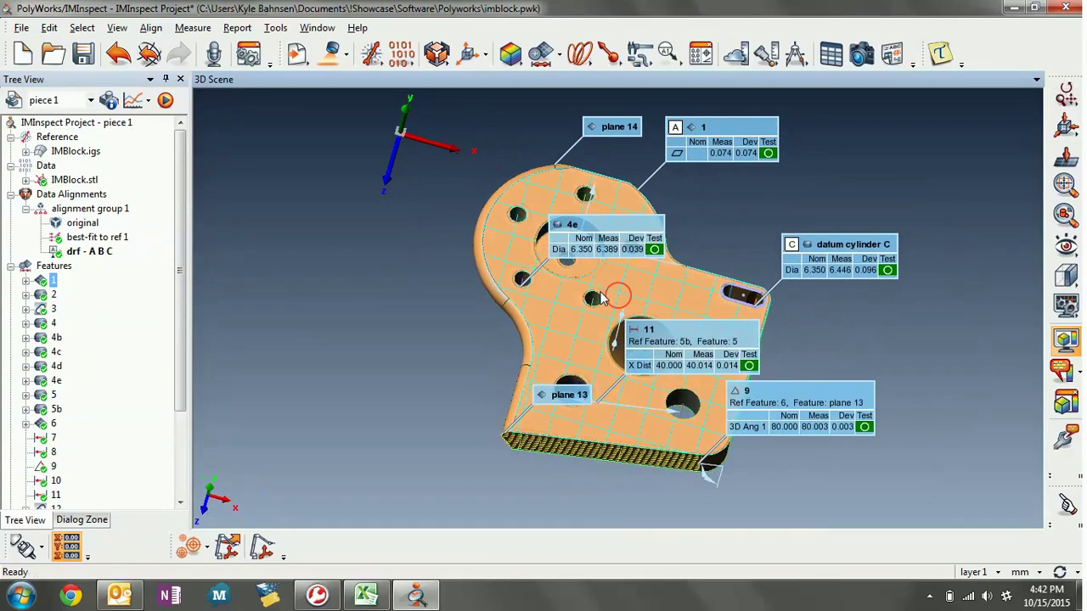
right_click(49, 275)
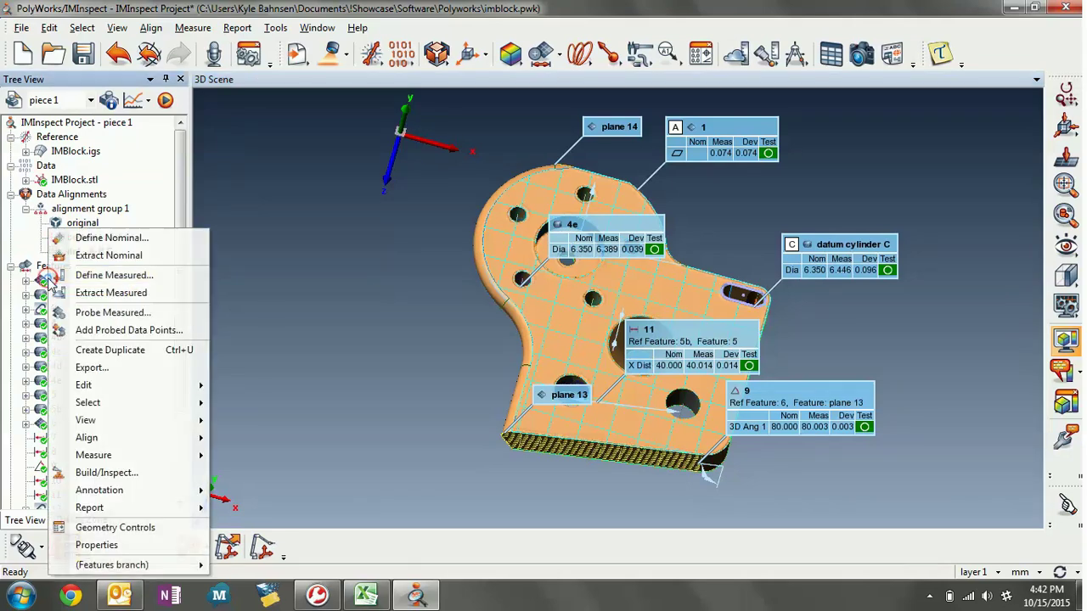
left_click(128, 529)
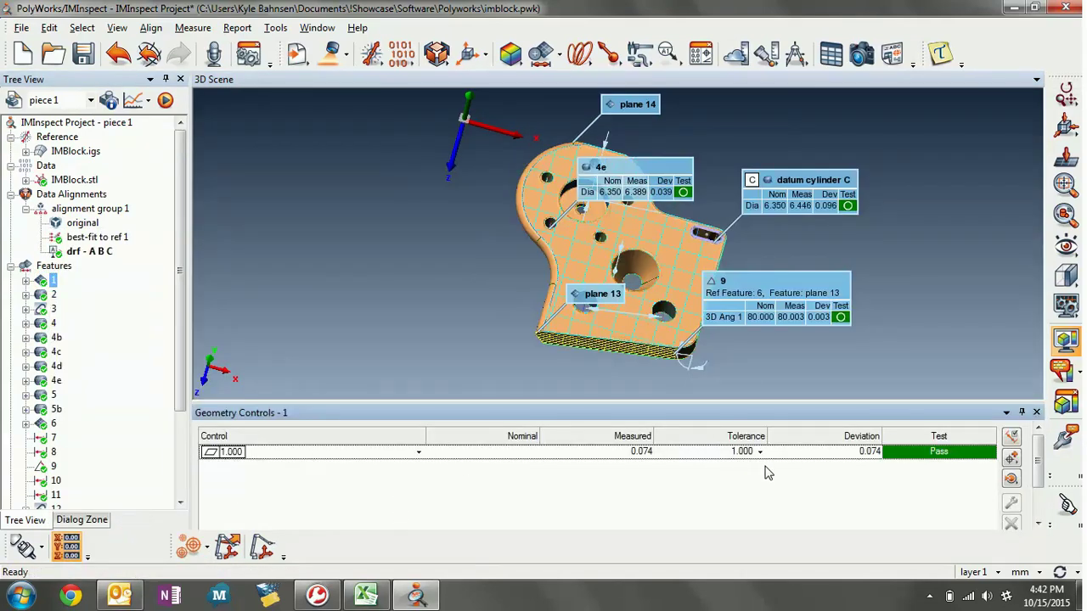
left_click(1038, 413)
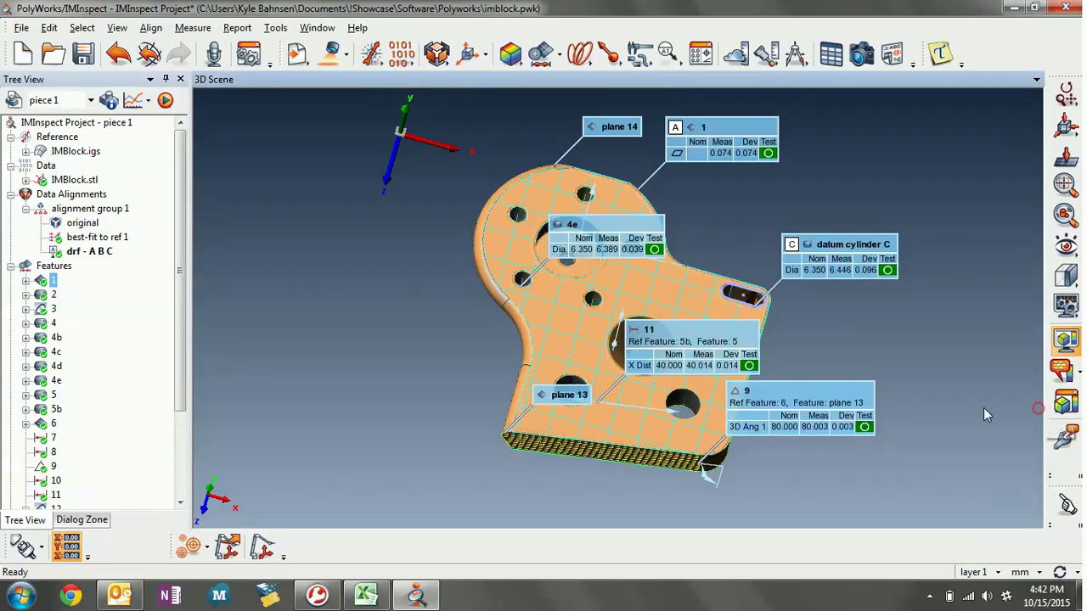
right_click(49, 299)
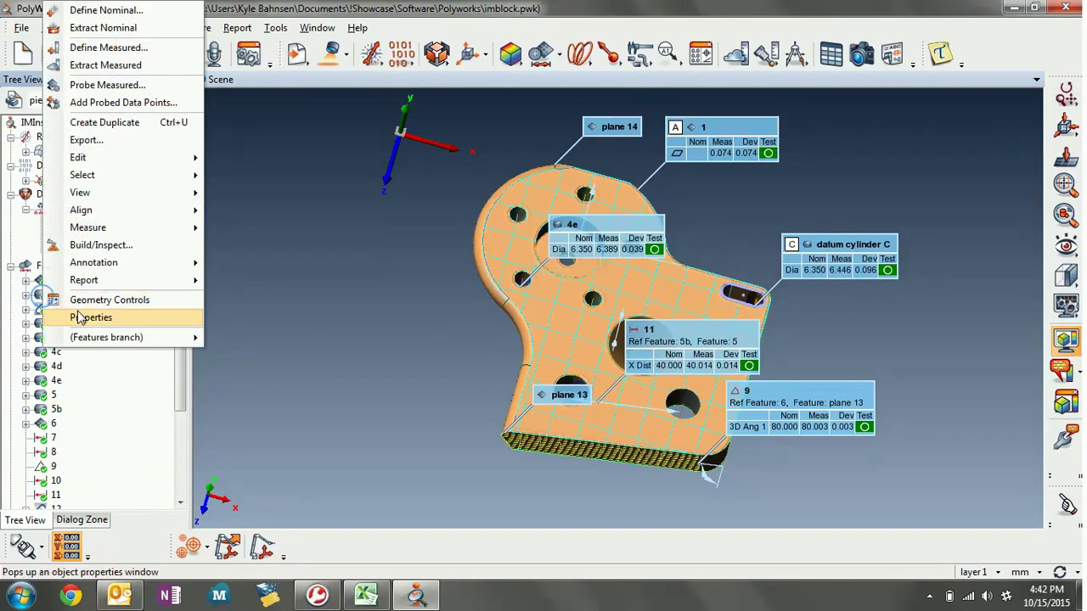
left_click(53, 396)
right_click(52, 396)
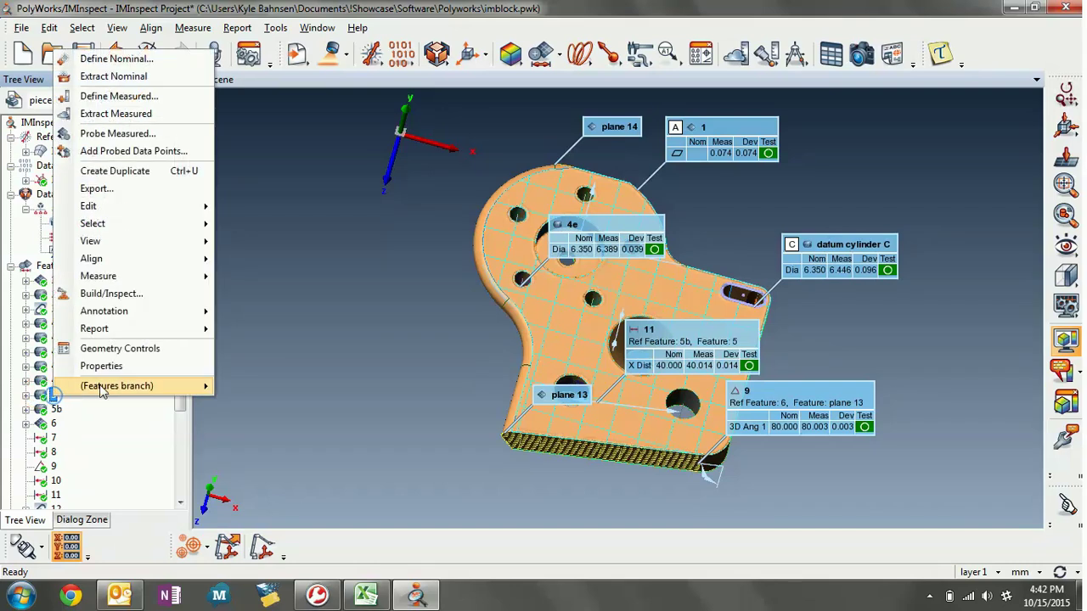
left_click(113, 349)
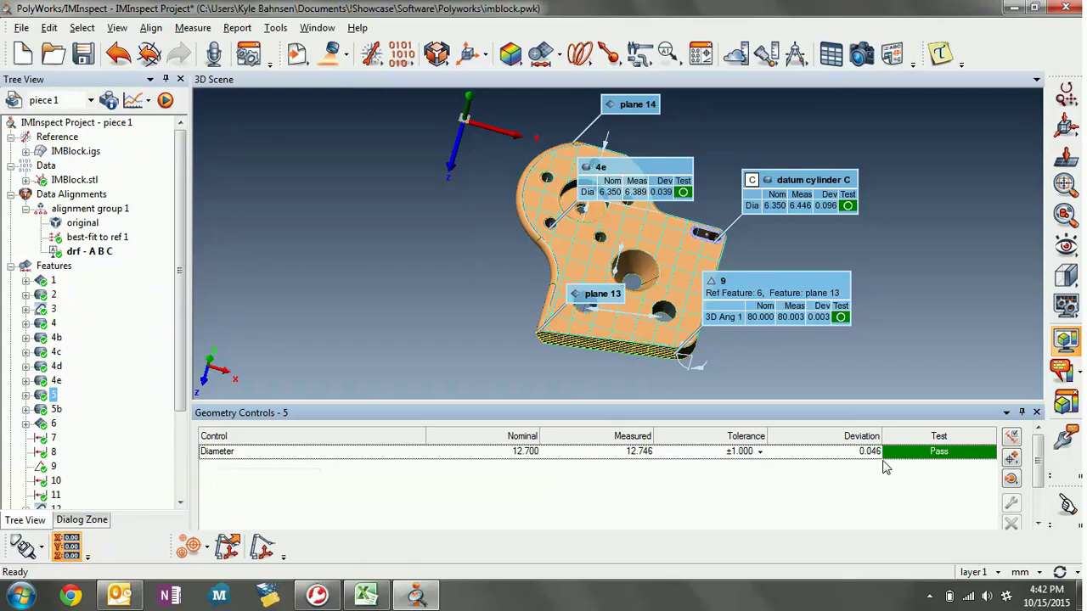
left_click(1036, 412)
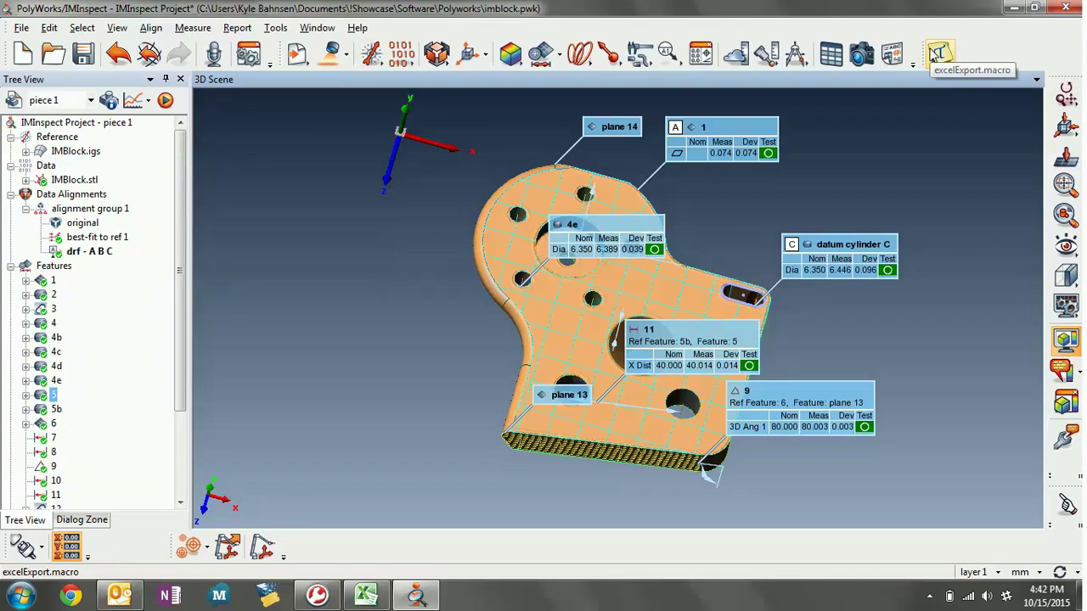
Create a new Excel export template linked to imblock.xlsx and switch to that workbook in Excel
left_click(936, 54)
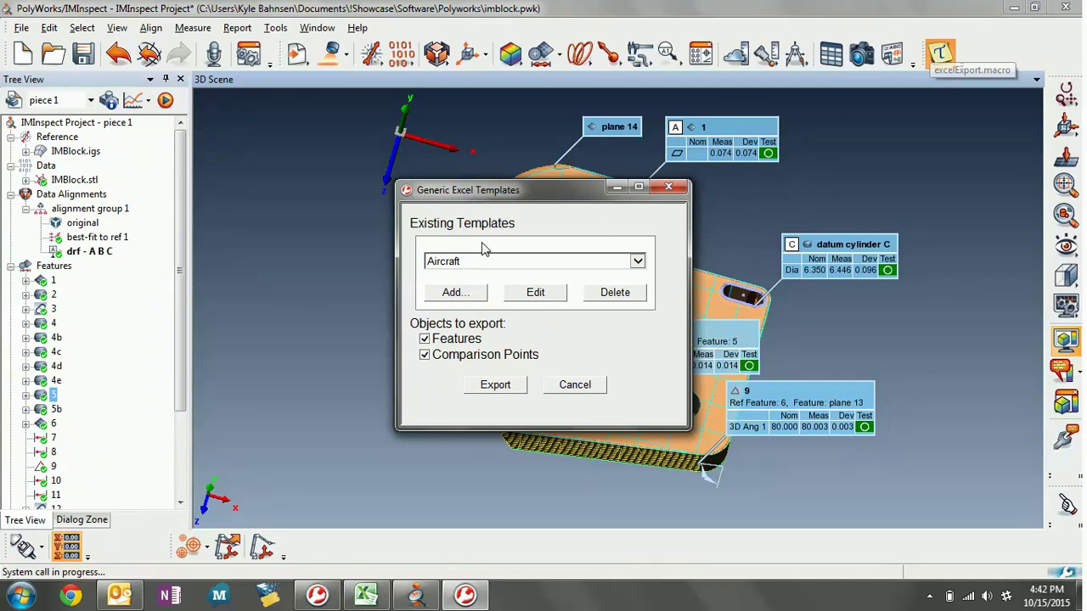
left_click(473, 295)
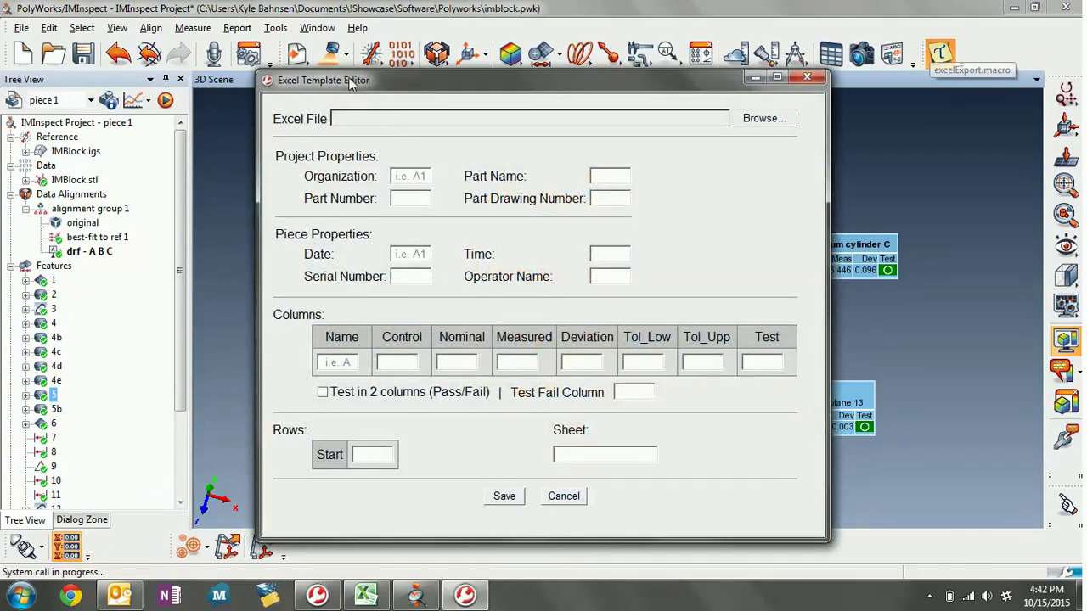
left_click(768, 123)
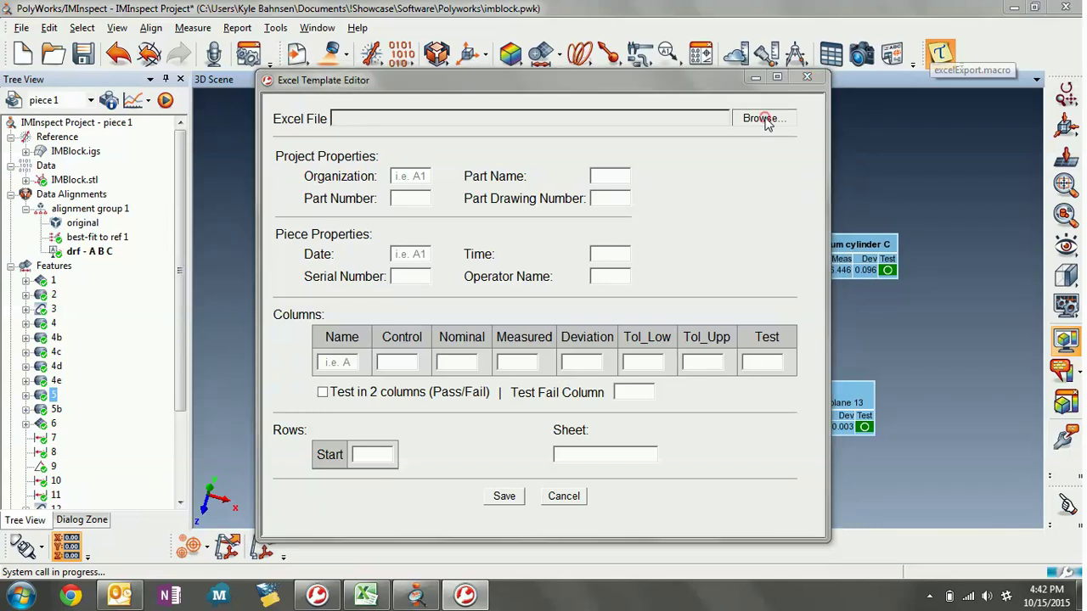
left_click(451, 255)
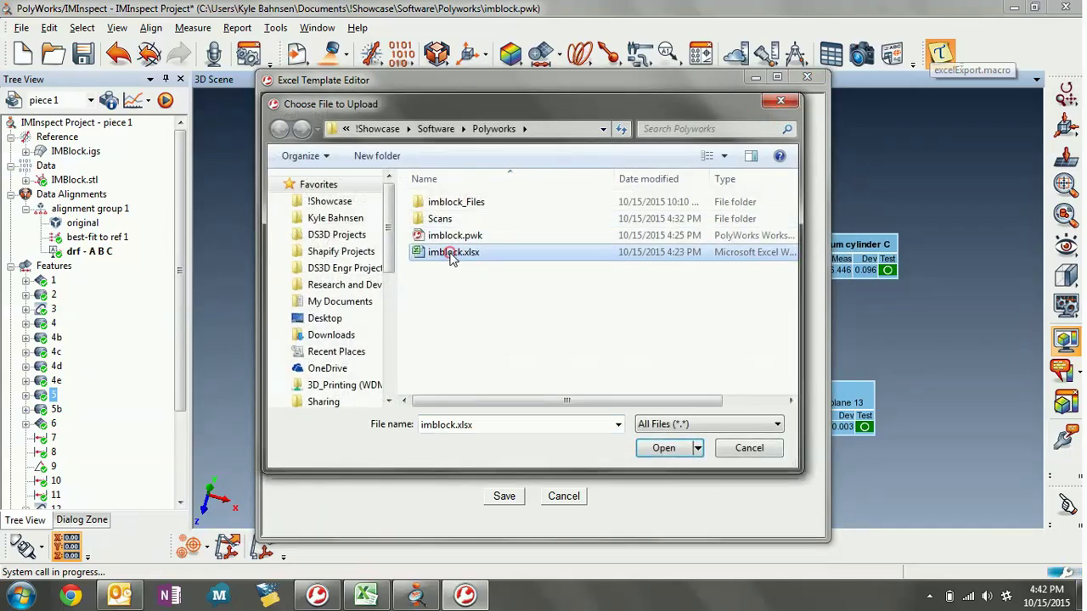
left_click(663, 450)
left_click(365, 597)
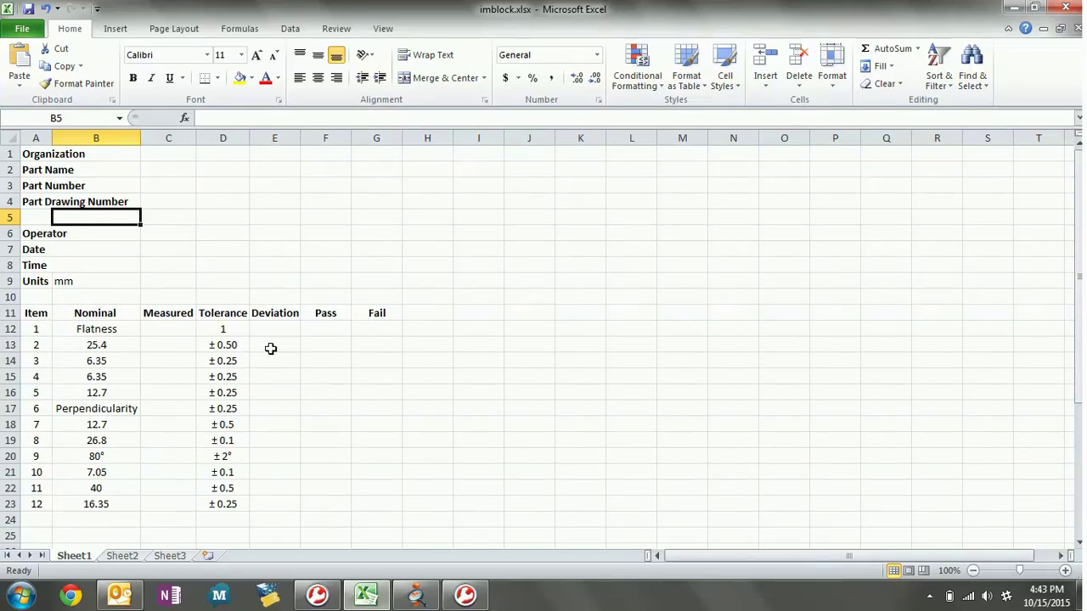
Select cell C1, put Excel on the right half and the Template Editor on the left
left_click(161, 156)
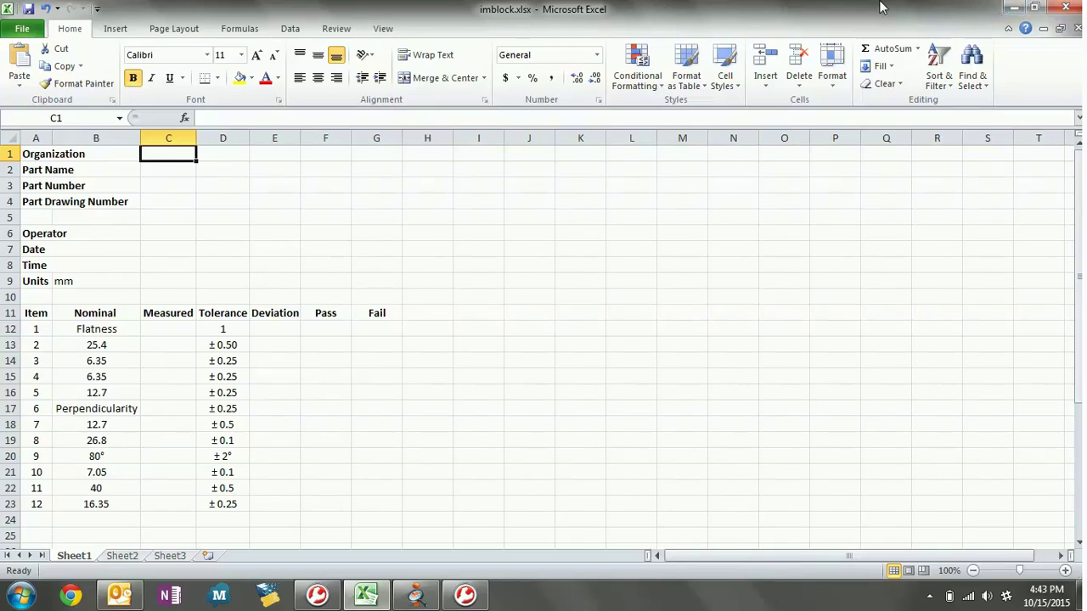
left_click(1034, 8)
left_click_drag(451, 79, 155, 69)
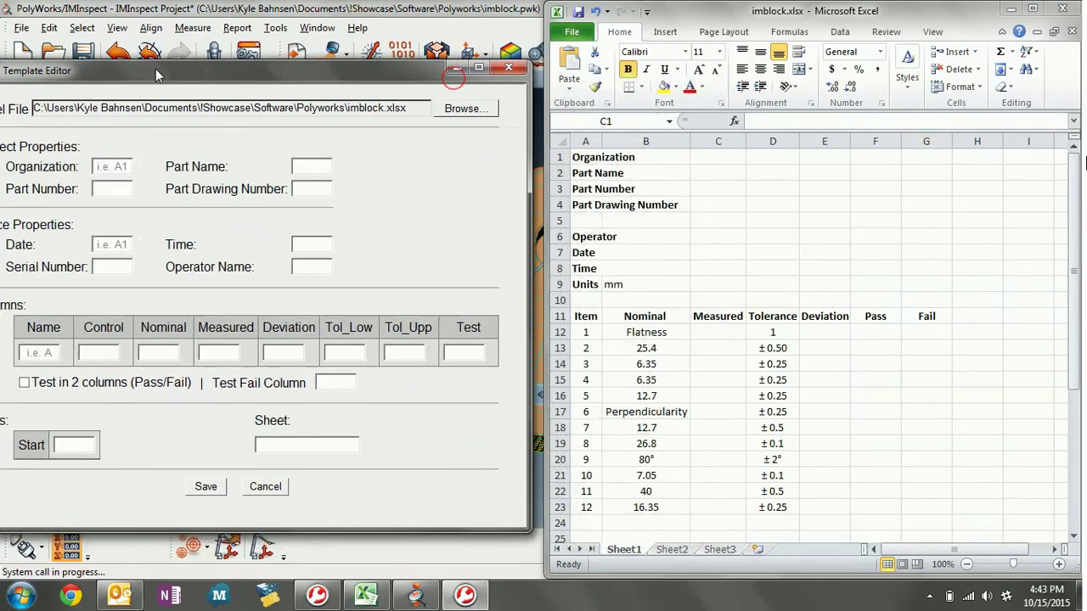
left_click_drag(538, 211, 462, 213)
left_click_drag(323, 76, 382, 70)
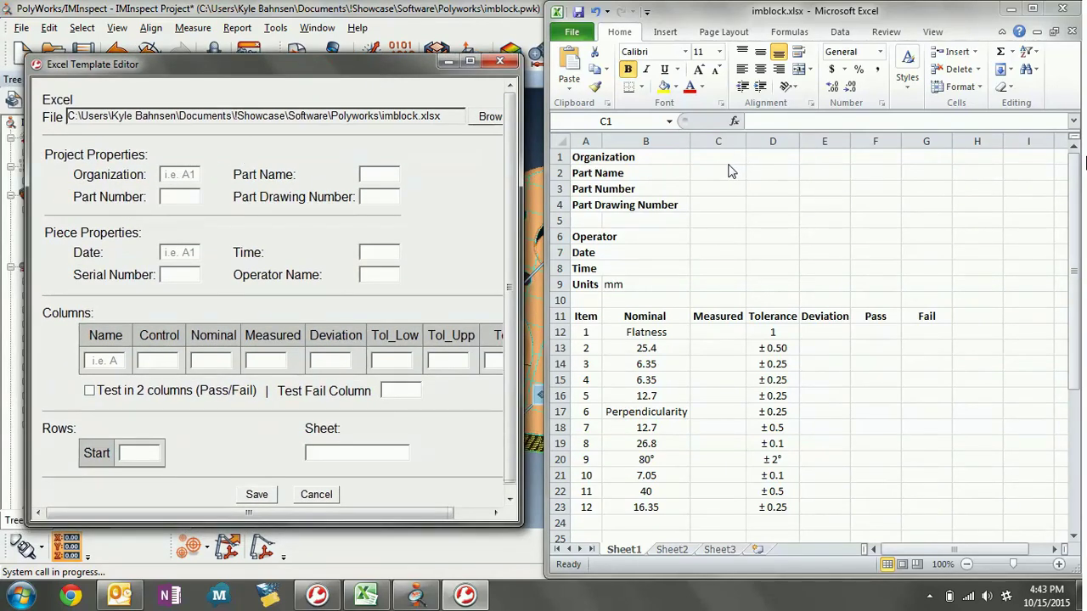
Map Organization to C1, Part Name to C2, and Part Number/Drawing Number to C3/C4
left_click(195, 174)
type("C1")
left_click(383, 177)
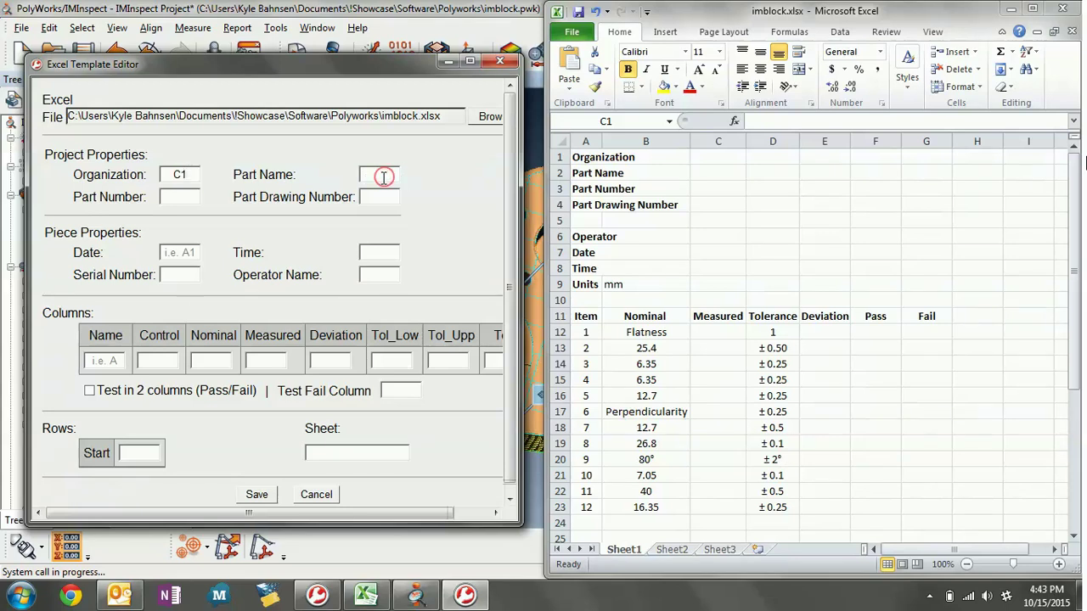
type("C2")
left_click(174, 202)
type("C3")
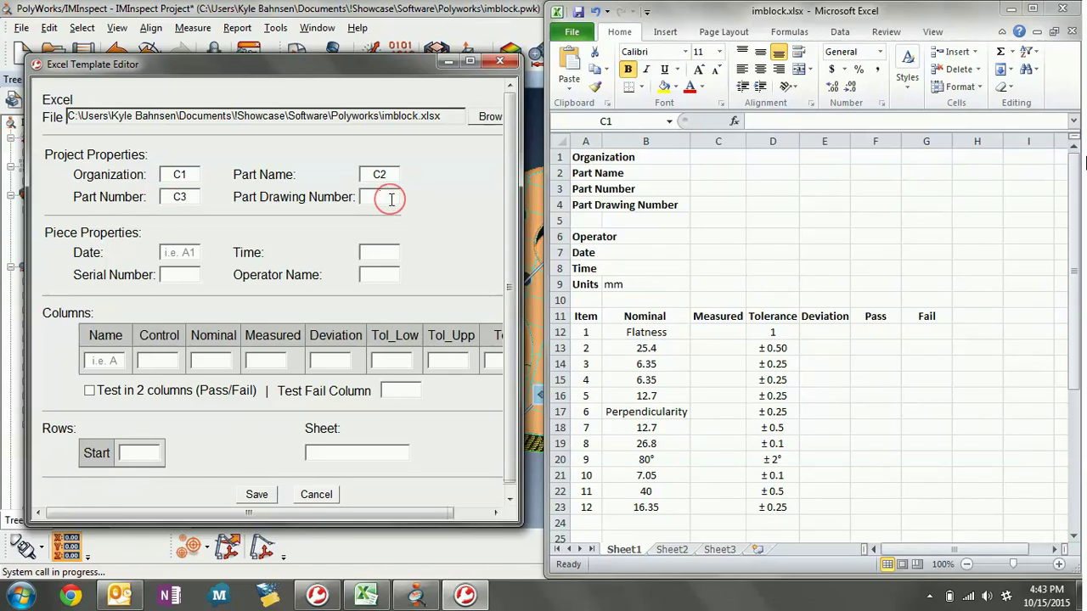
type("C4")
Map Date to C7, Time to C8 and Operator Name to C6, then widen the editor
left_click(180, 254)
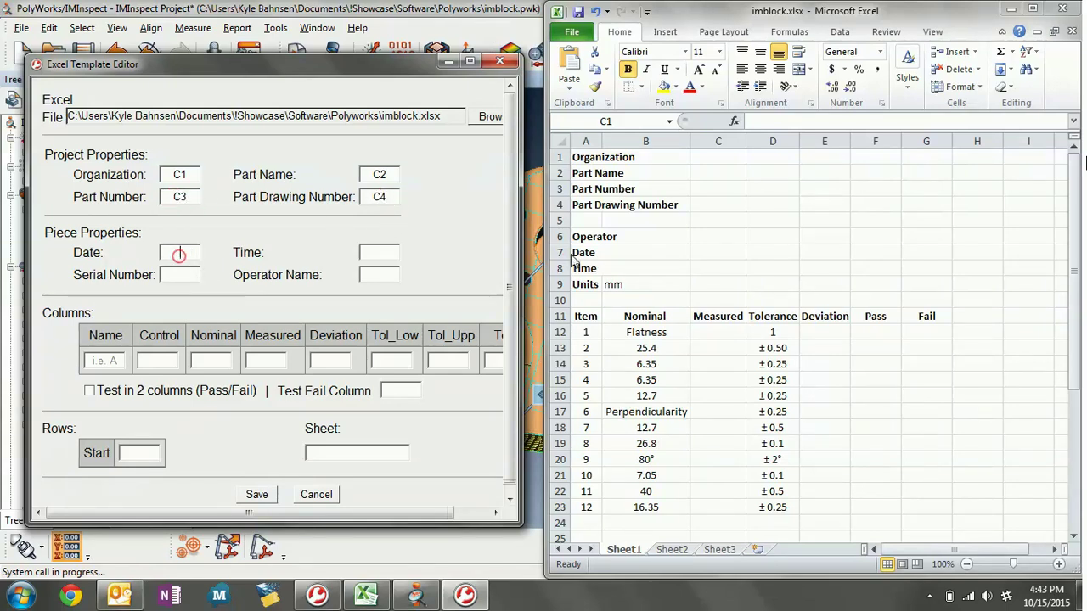
type("C7")
left_click(380, 251)
type("C8")
left_click(378, 279)
type("C6")
left_click_drag(518, 173, 560, 183)
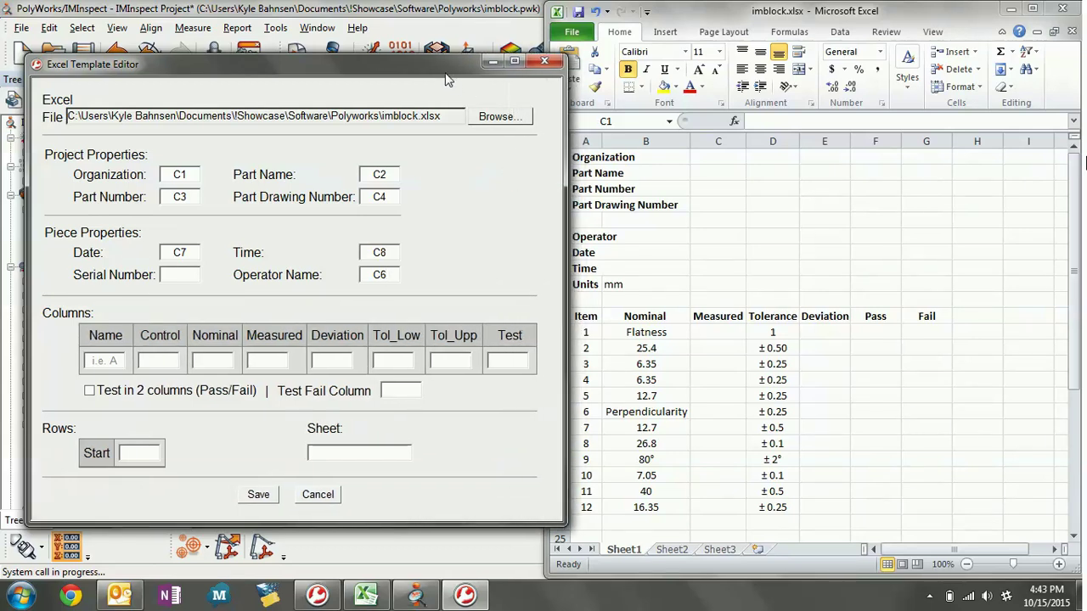
left_click_drag(446, 74, 429, 71)
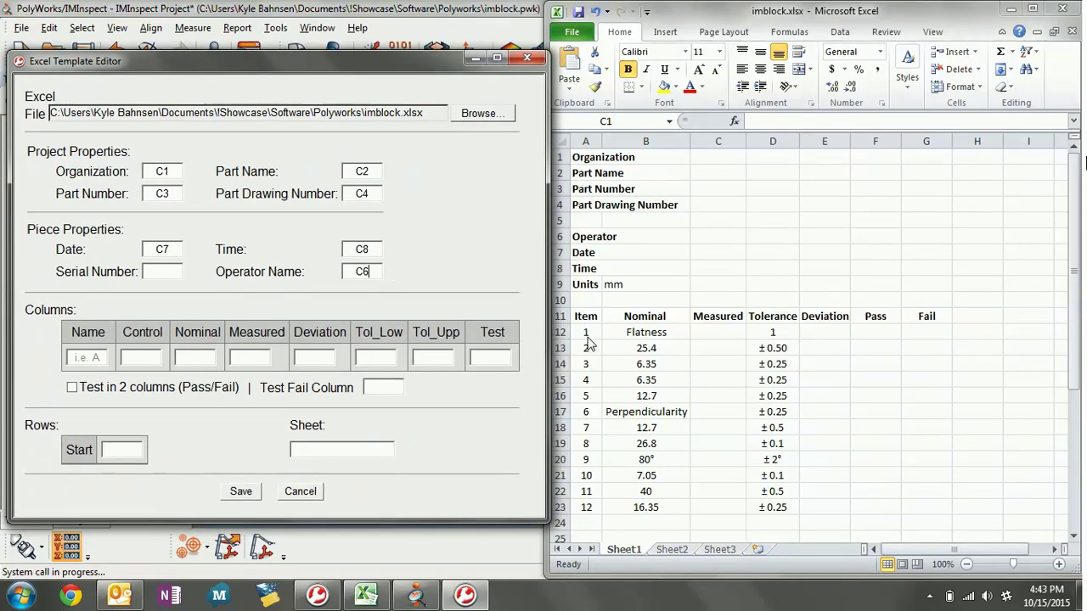
In the Columns row, enter A for Name, C for Measured, E for Deviation, F for Test
left_click(86, 358)
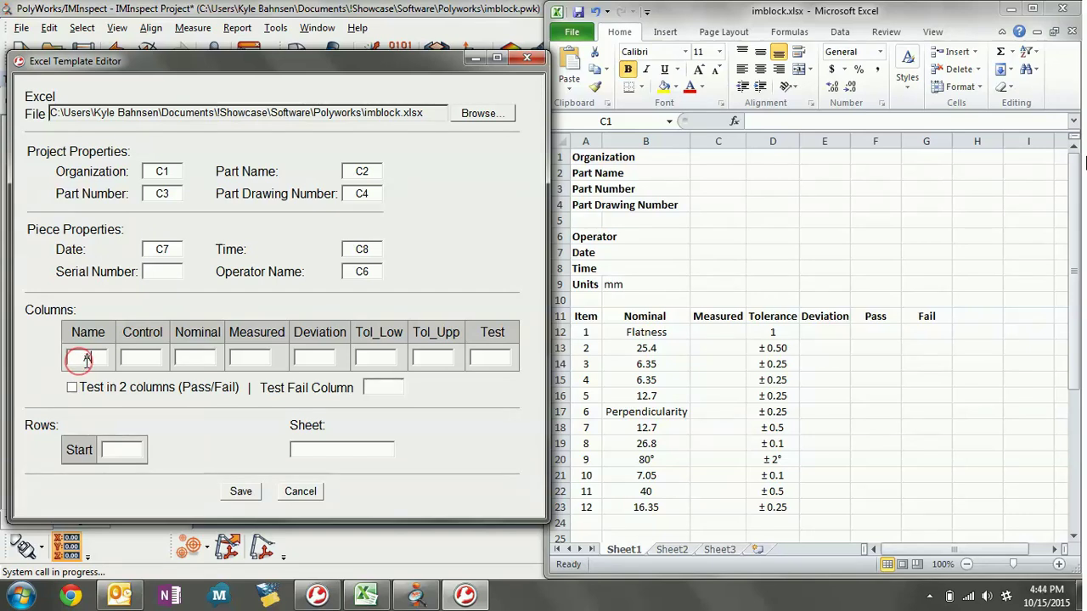
left_click(137, 357)
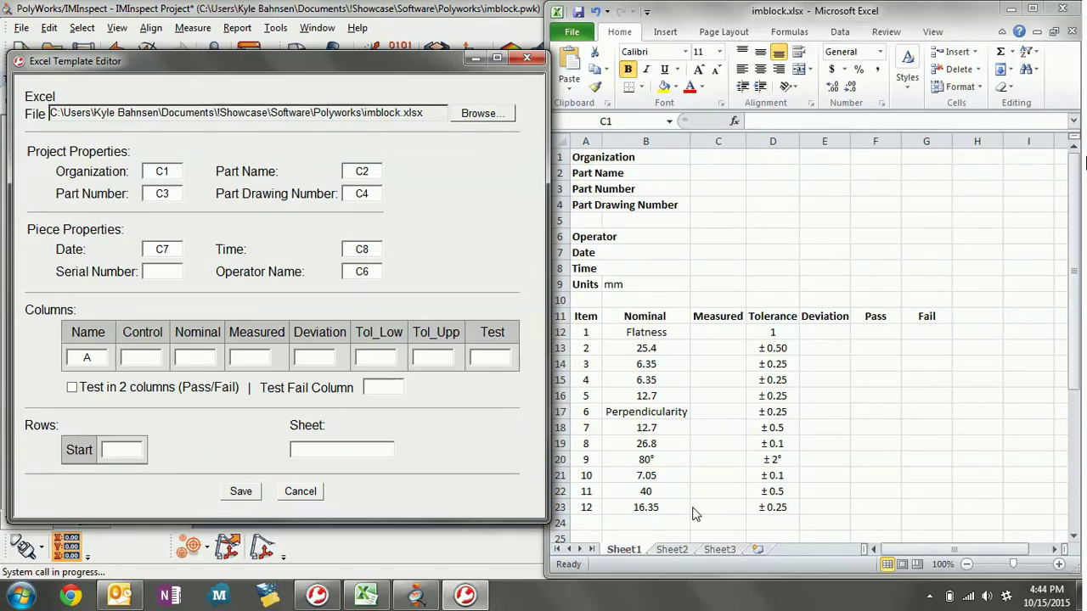
left_click(193, 357)
left_click(252, 357)
type("C")
left_click(335, 357)
type("E")
left_click(372, 358)
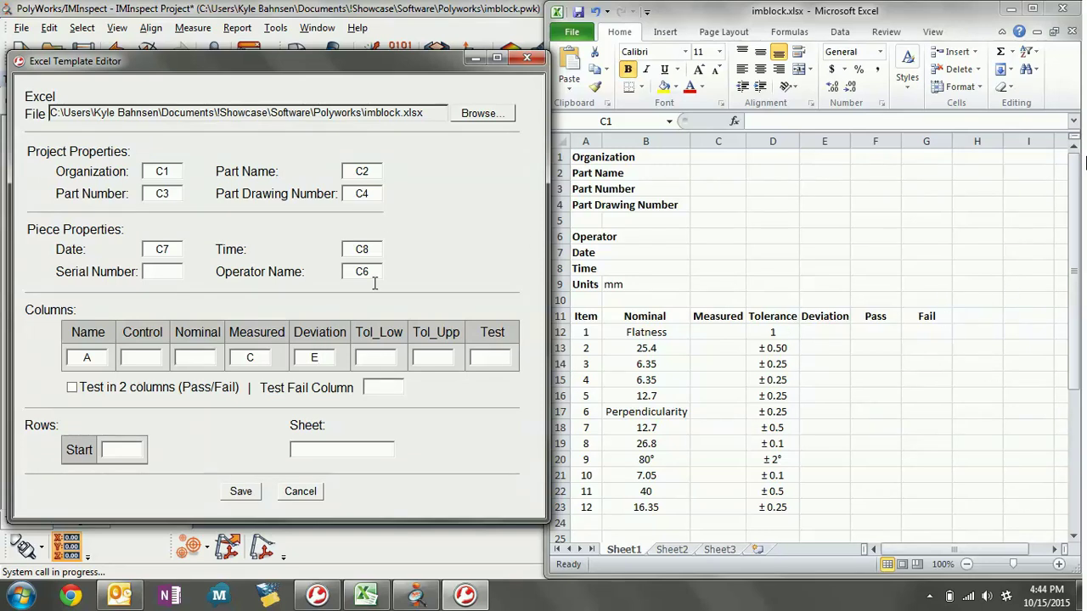
left_click(493, 357)
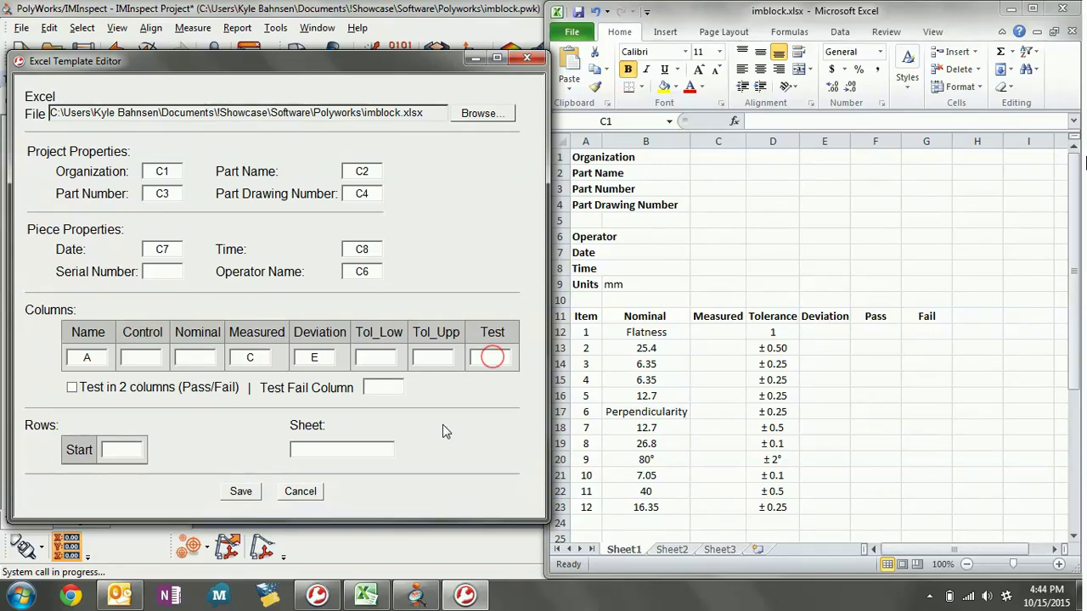
type("F")
Enable two-column Pass/Fail testing with fail column G, start row 12 on Sheet1, and save
left_click(72, 388)
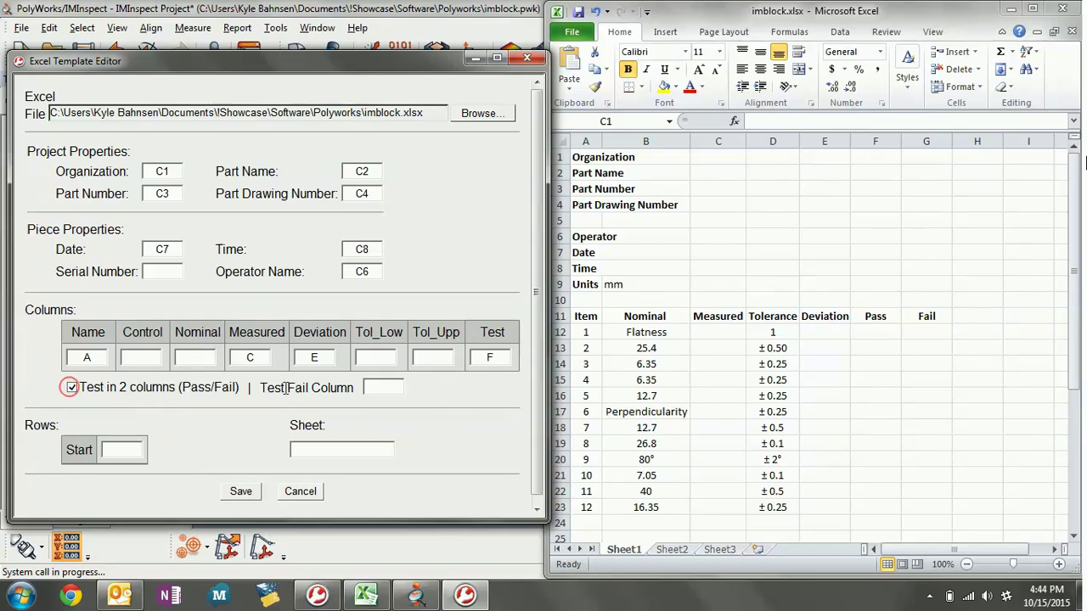
left_click(395, 387)
left_click(129, 450)
type("12")
left_click(365, 452)
type("Sheet1")
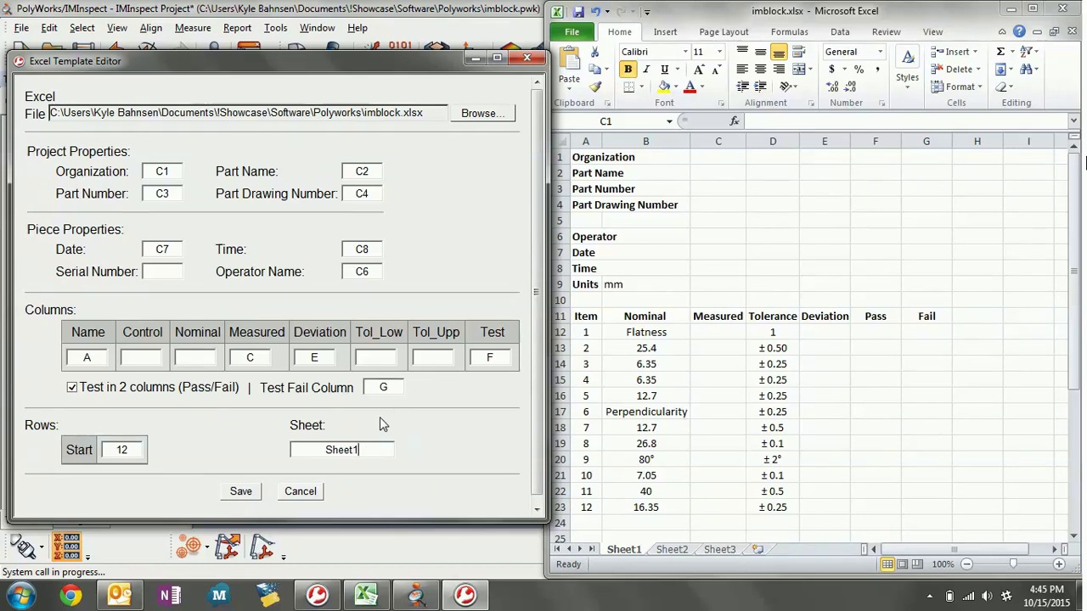
left_click(238, 492)
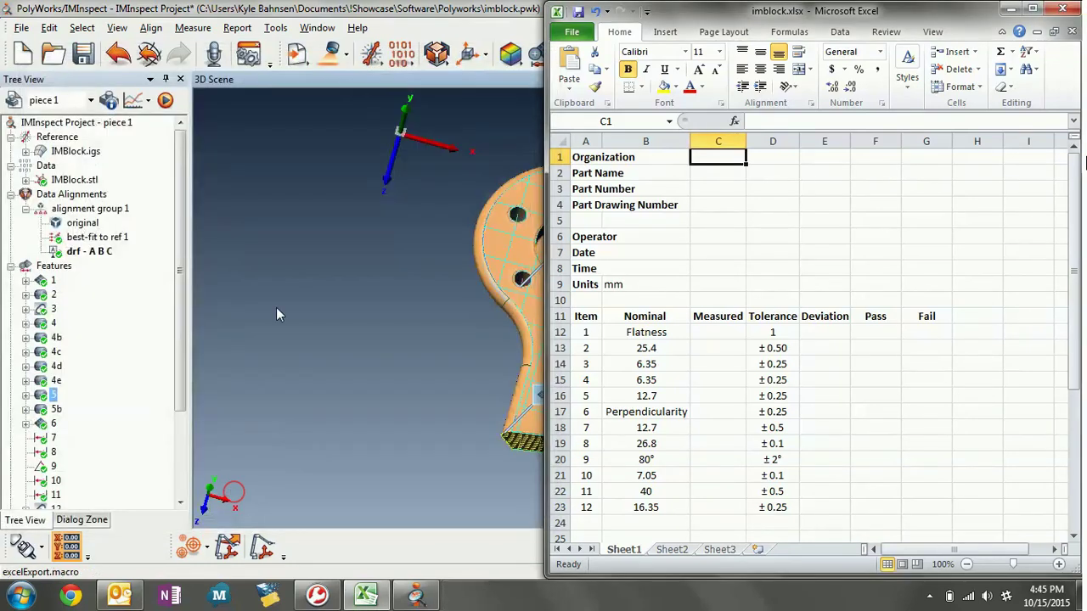
Export features through the imblock template with Comparison Points excluded, accepting the unsupported-item warning
left_click(636, 261)
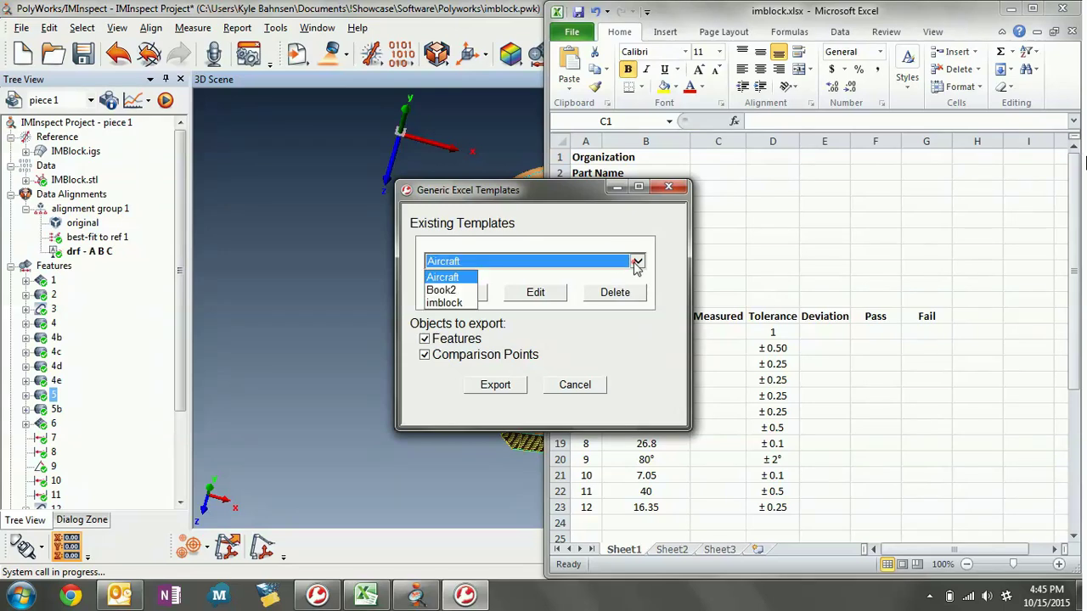
left_click(435, 305)
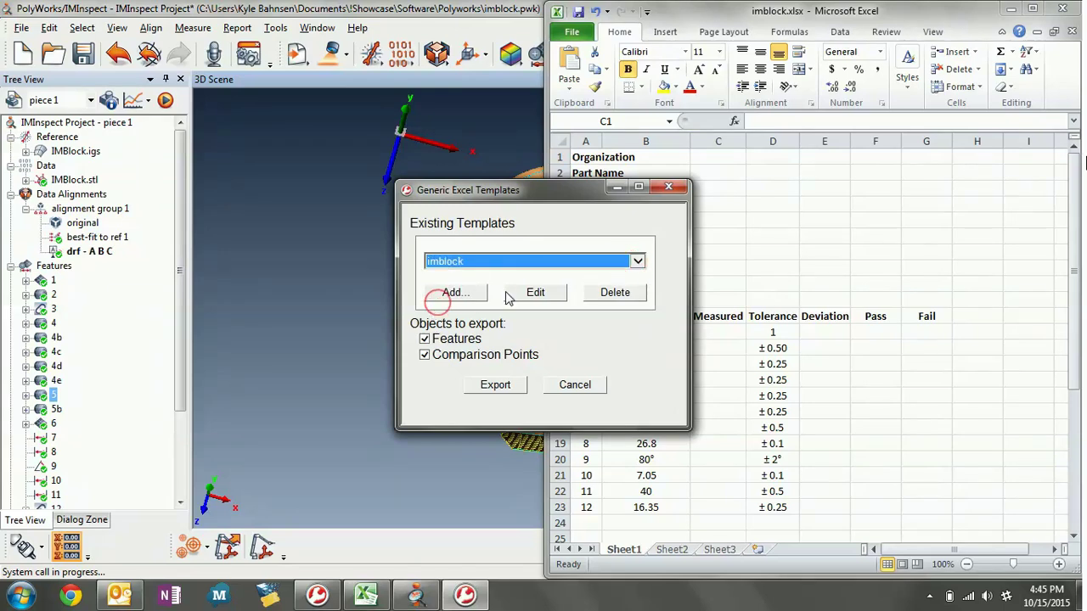
left_click(425, 356)
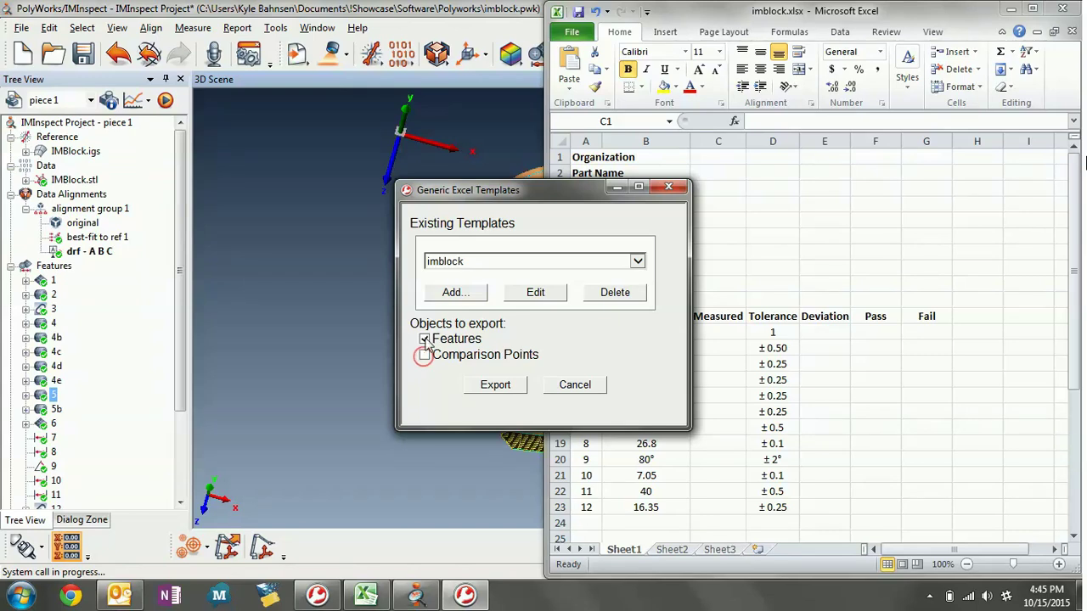
left_click(500, 386)
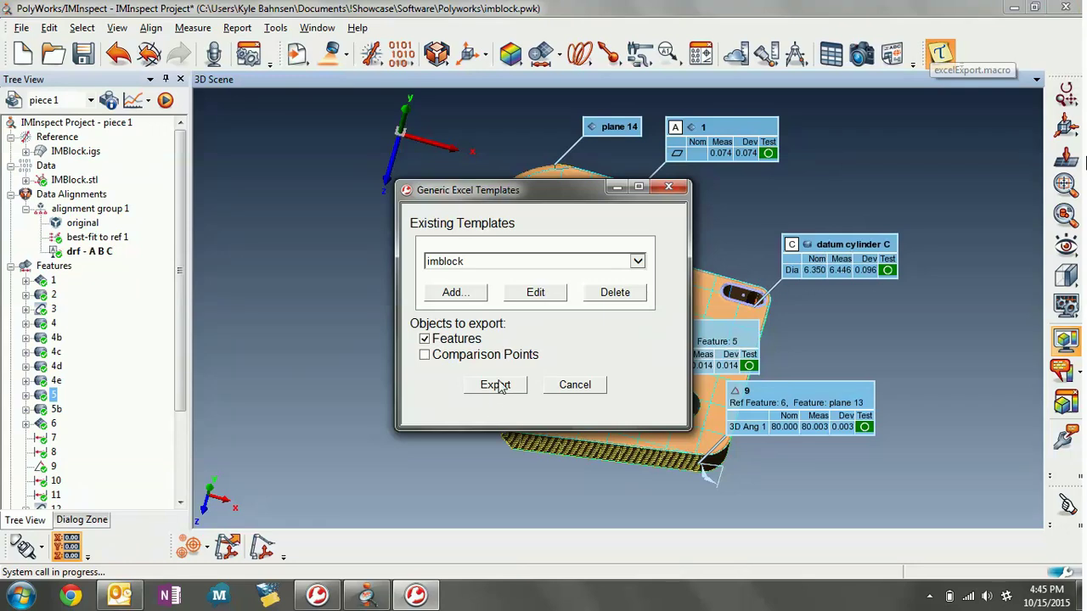
left_click(499, 387)
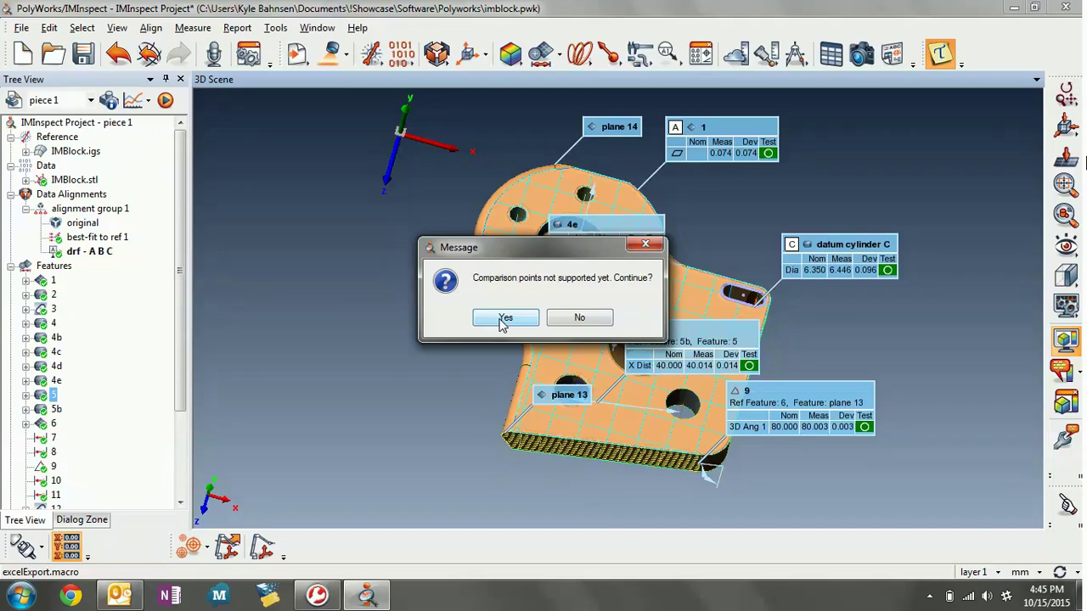
left_click(502, 320)
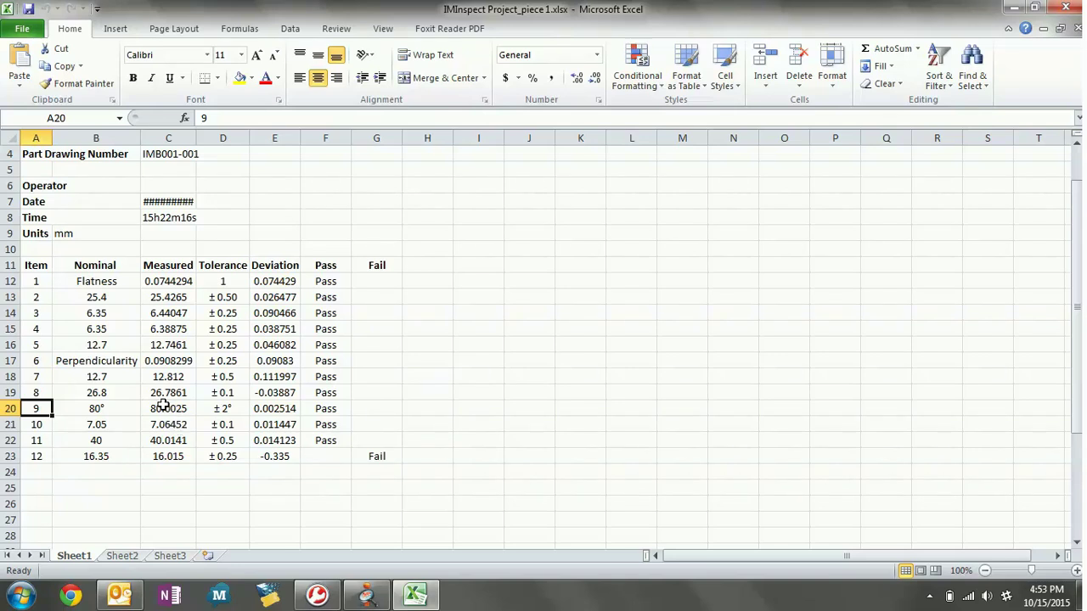
Check the C1–C4 header entries and autofit column C so the date shows 10/13/2015
scroll(164, 406, "up", 1)
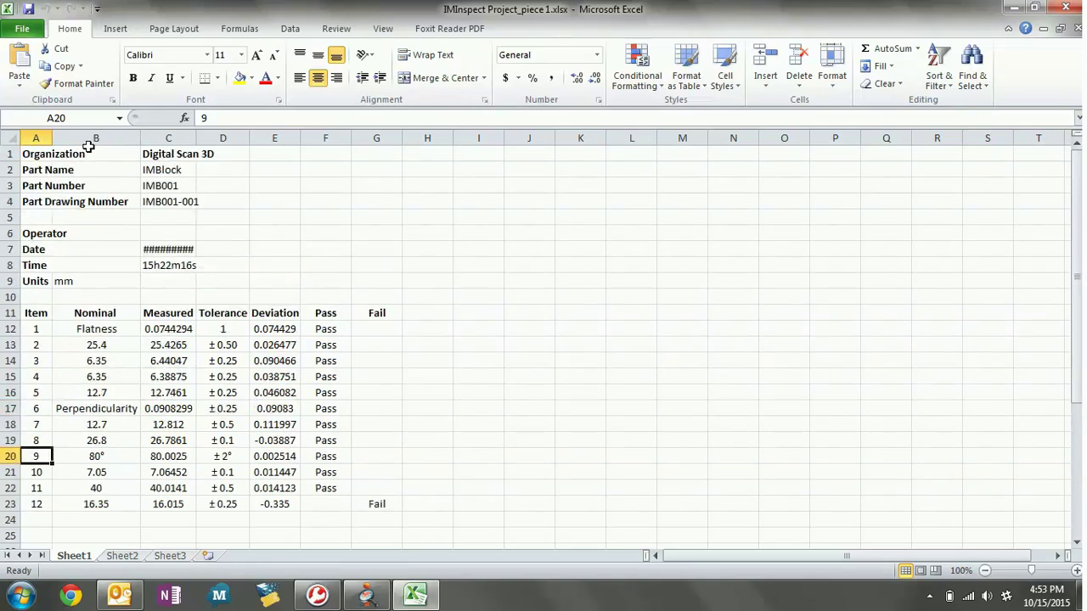
left_click(164, 155)
left_click(166, 171)
left_click(172, 187)
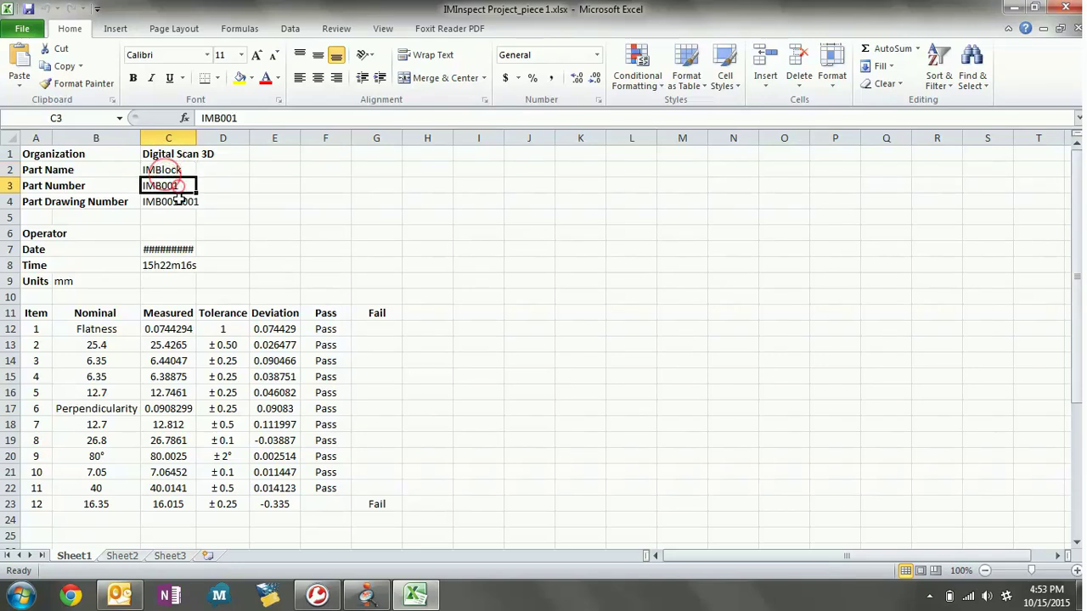
left_click(175, 202)
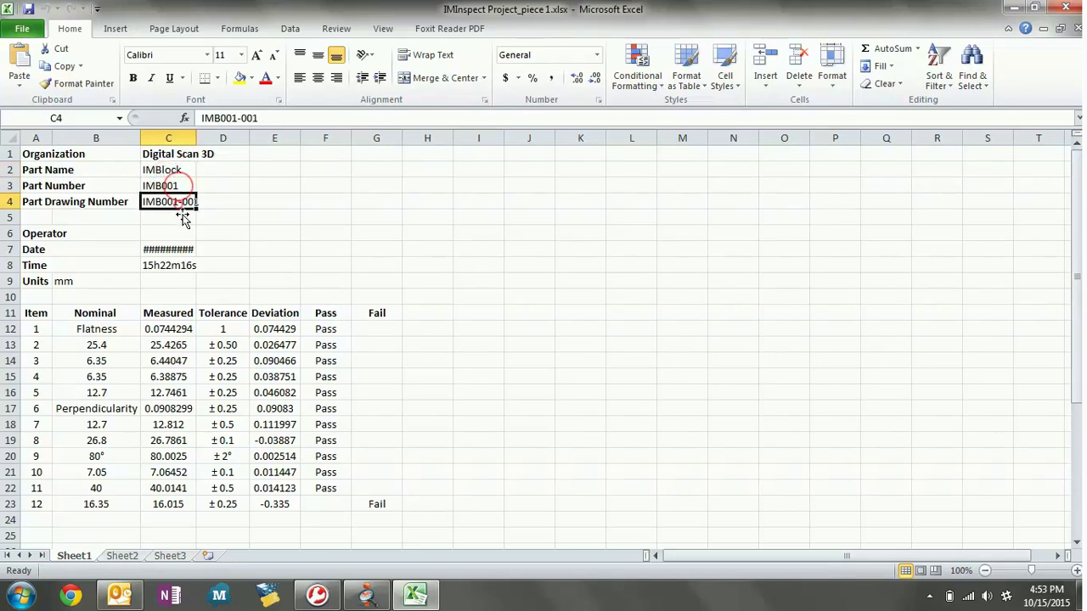
double_click(198, 140)
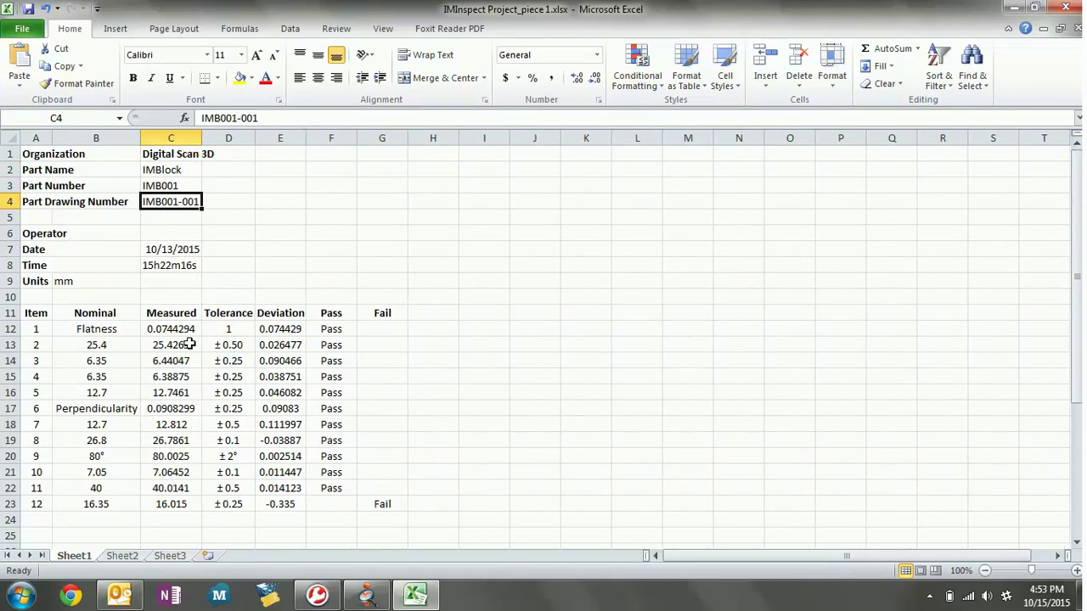
Review measured, deviation and Pass/Fail results, noting item 12 fails, then close the report workbook
scroll(188, 344, "down", 1)
left_click(170, 281)
left_click_drag(174, 281, 174, 455)
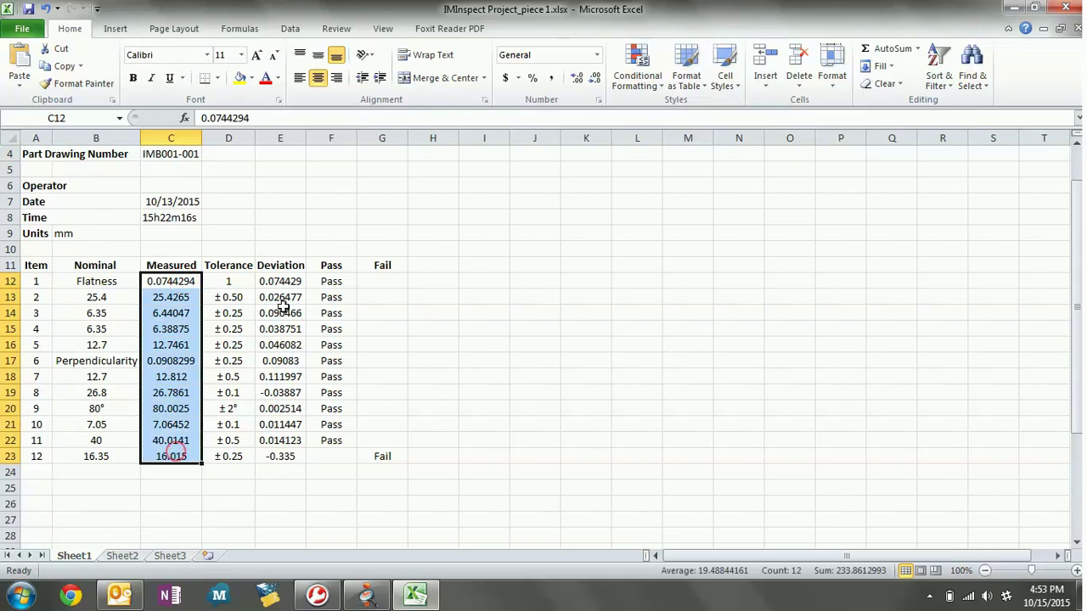
left_click(284, 281, "ctrl")
left_click(283, 456)
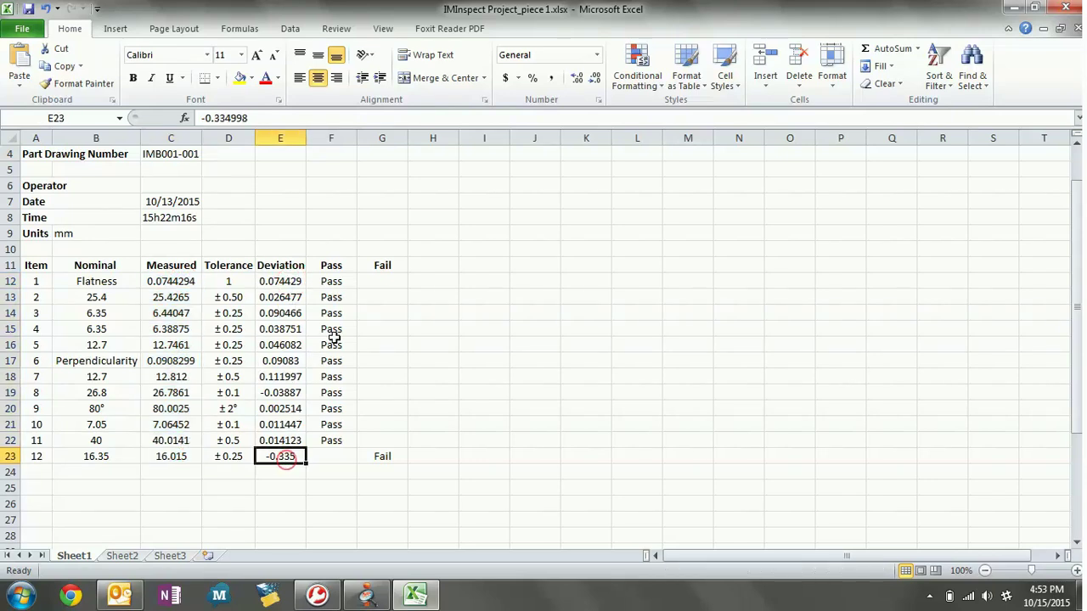
left_click_drag(284, 281, 381, 451)
left_click(382, 456)
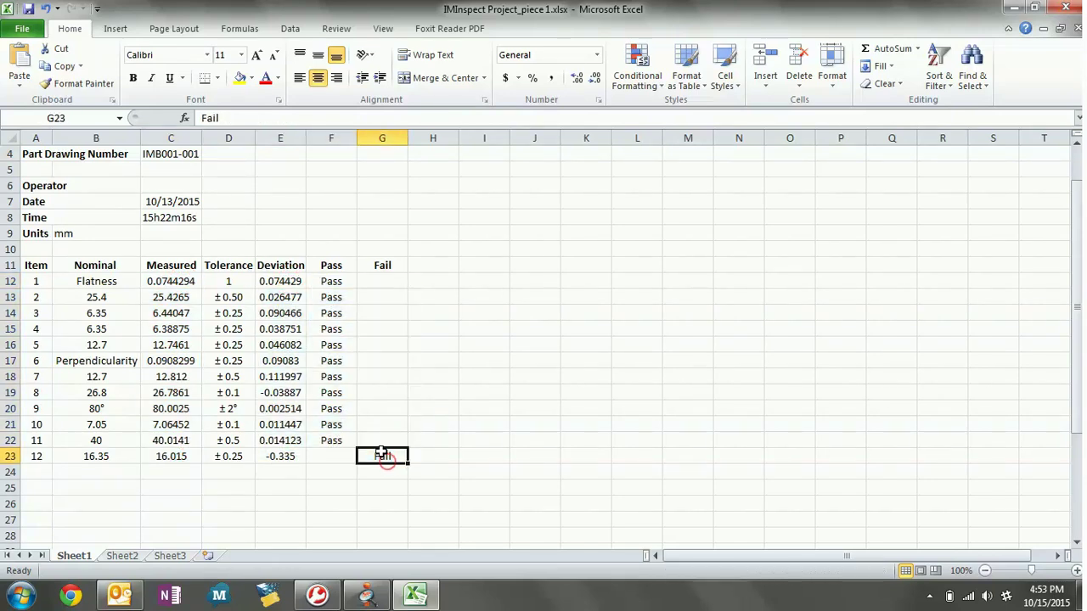
left_click(311, 456)
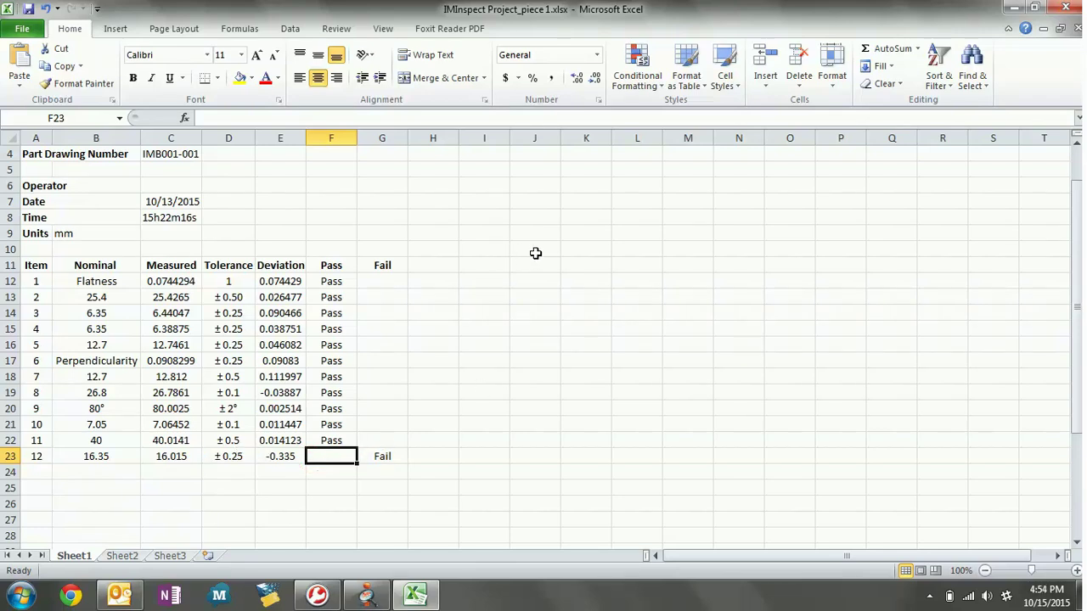
left_click(1064, 8)
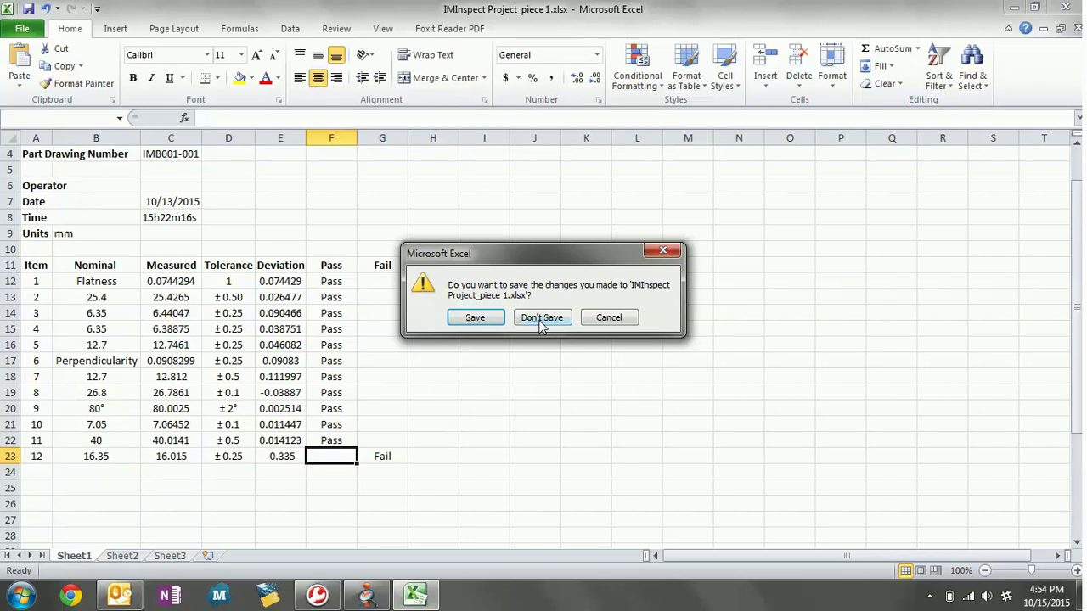
left_click(476, 318)
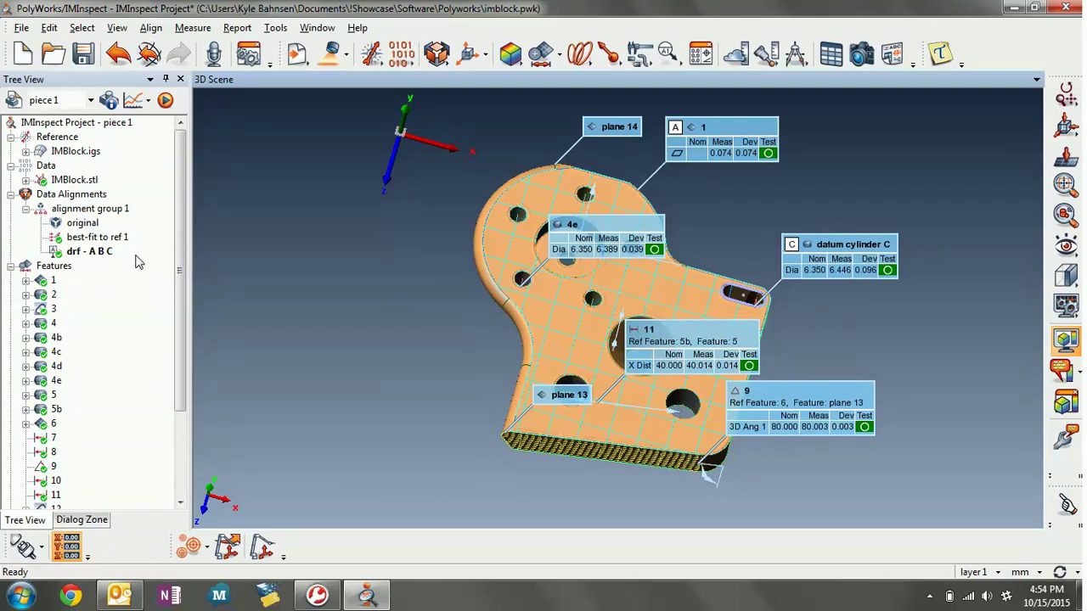
Orbit the inspected block through side and edge-on views to check its passing callouts
mouse_move(407, 378)
middle_mouse_down()
mouse_move(428, 342)
mouse_move(476, 374)
mouse_move(517, 375)
mouse_move(543, 348)
mouse_move(526, 329)
mouse_move(476, 319)
middle_mouse_up()
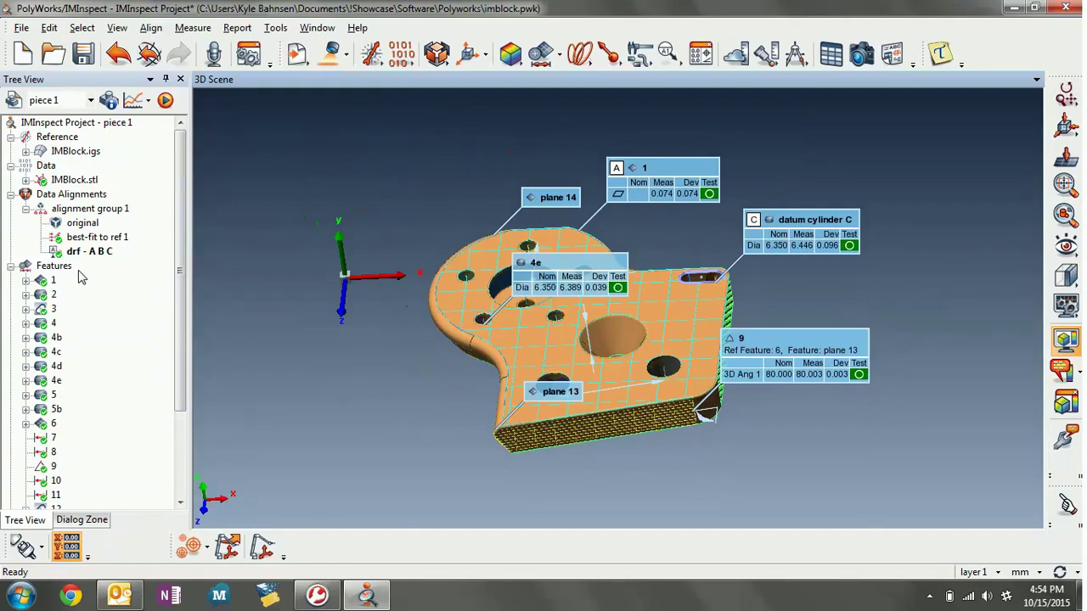
left_click(332, 271)
middle_click_drag(332, 272, 543, 315)
middle_click_drag(626, 342, 606, 286)
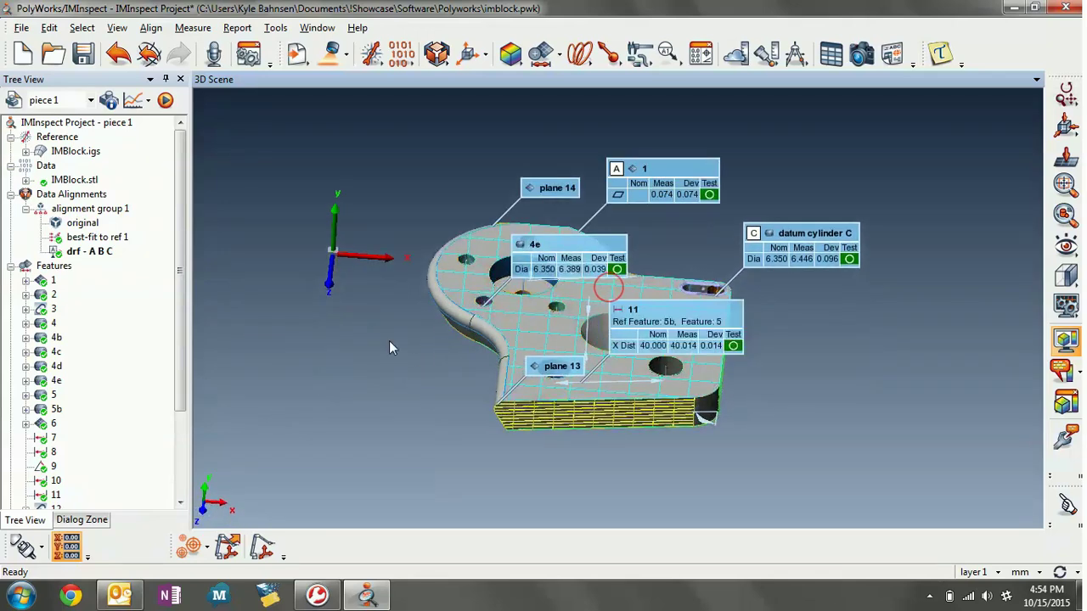
left_click(80, 182)
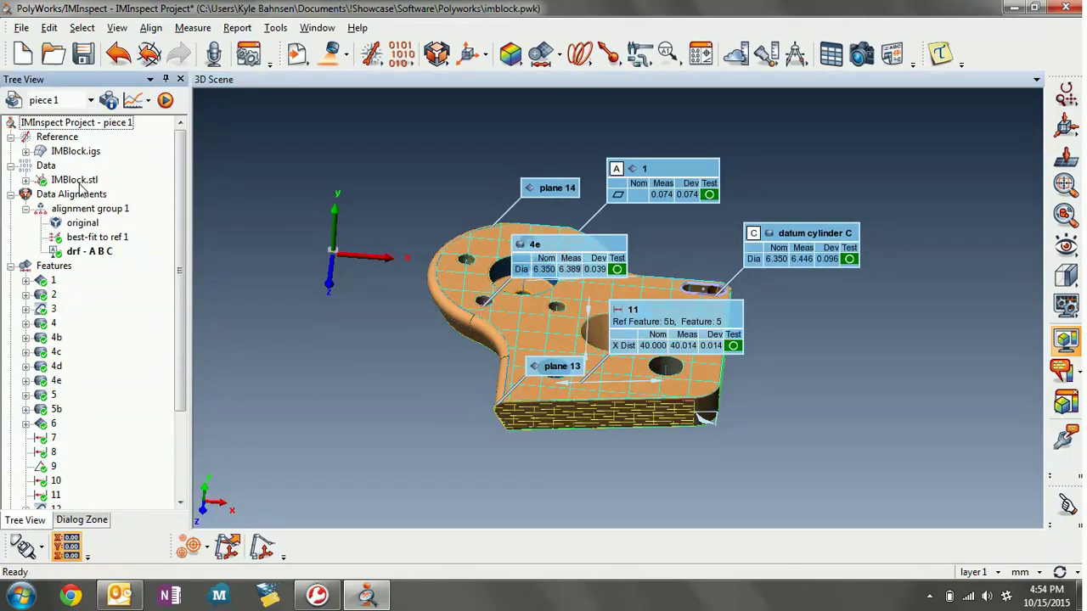
Bring the holed top face into view, then start a new piece, triggering the save-changes prompt
middle_click_drag(524, 231, 551, 243)
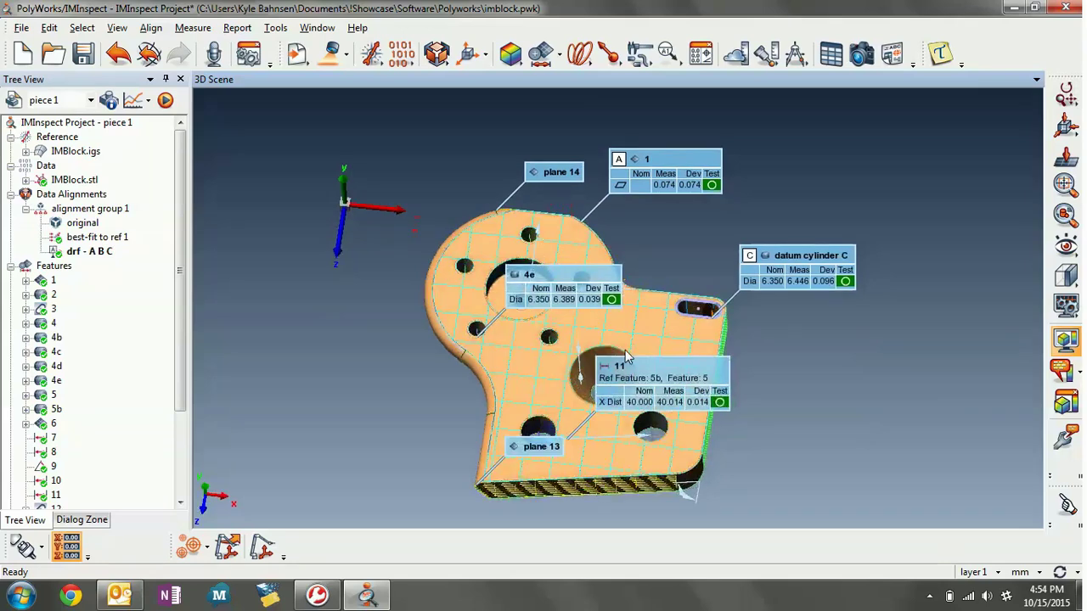
middle_click_drag(627, 357, 658, 299)
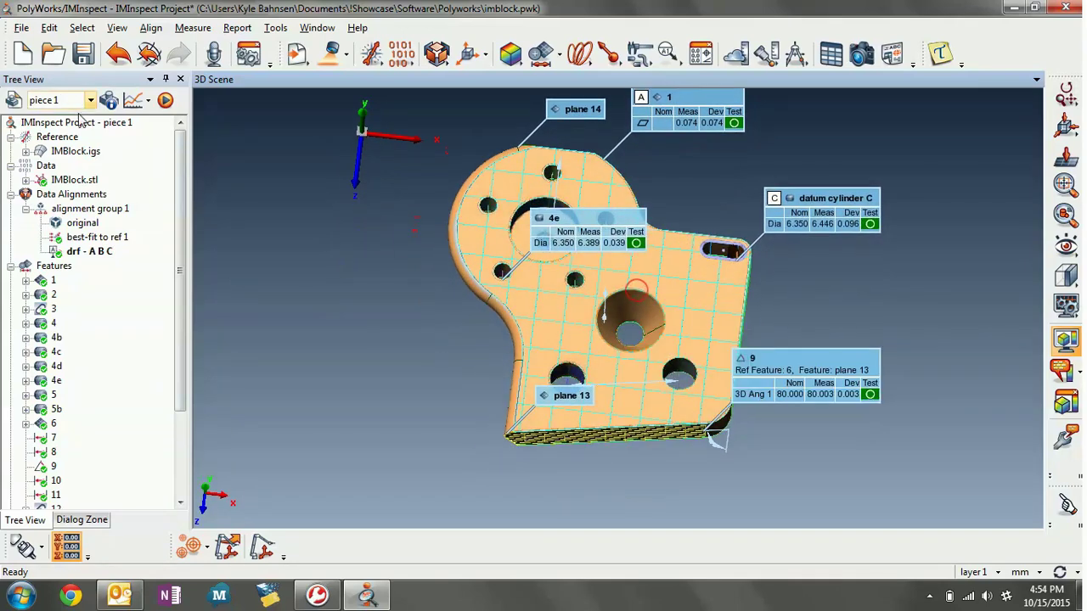
left_click(12, 100)
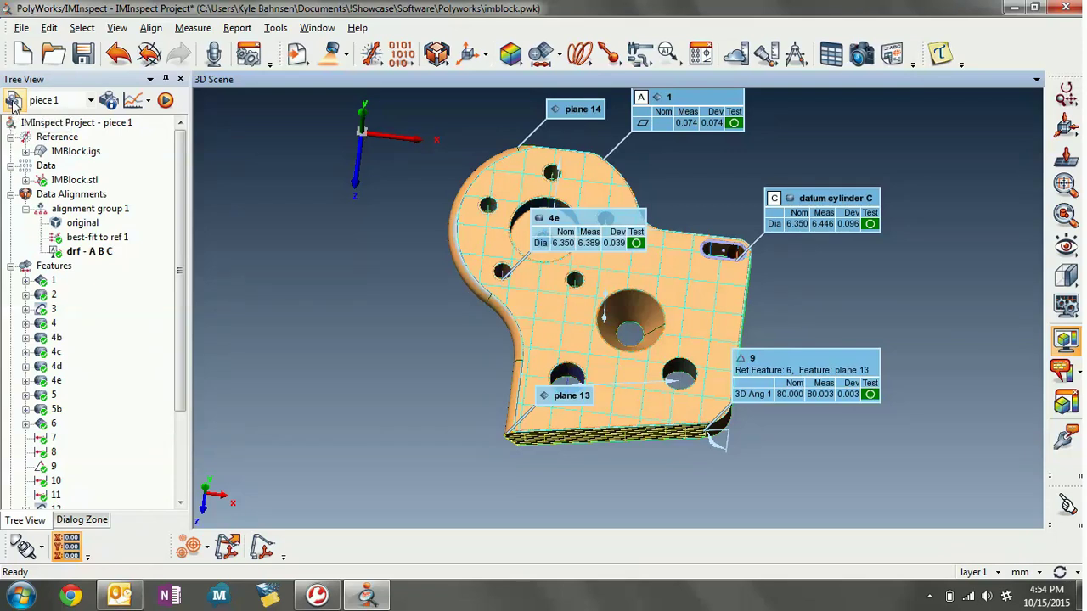